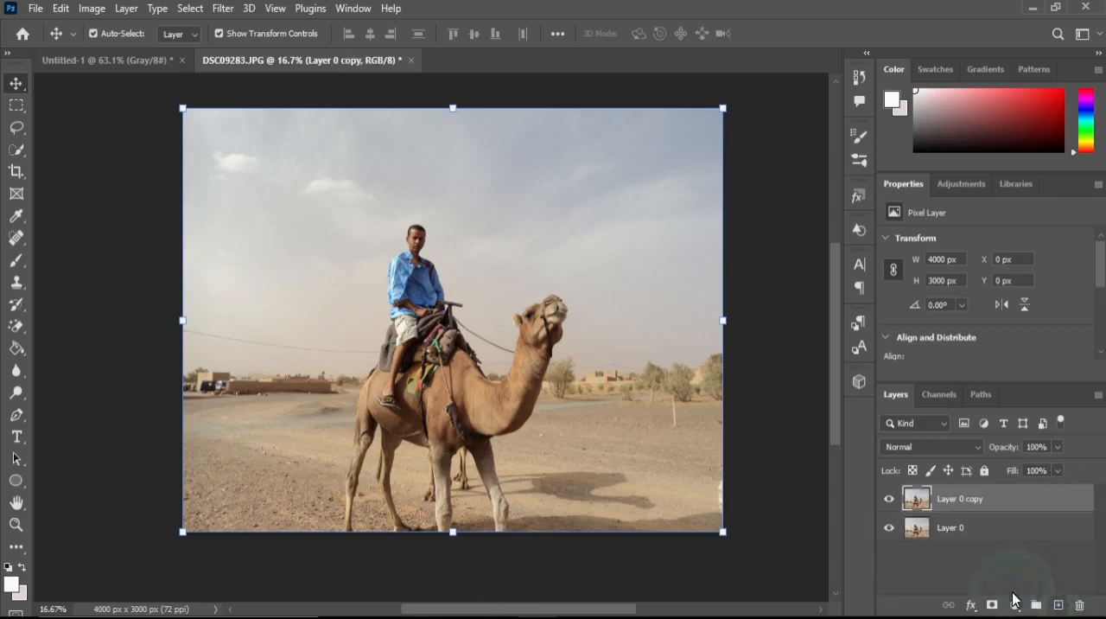
Duplicate the Layer 0 copy layer and hide both copy layers.
{"action": "left_click_drag", "start_coordinate": [1038, 501], "coordinate": [1061, 605]}
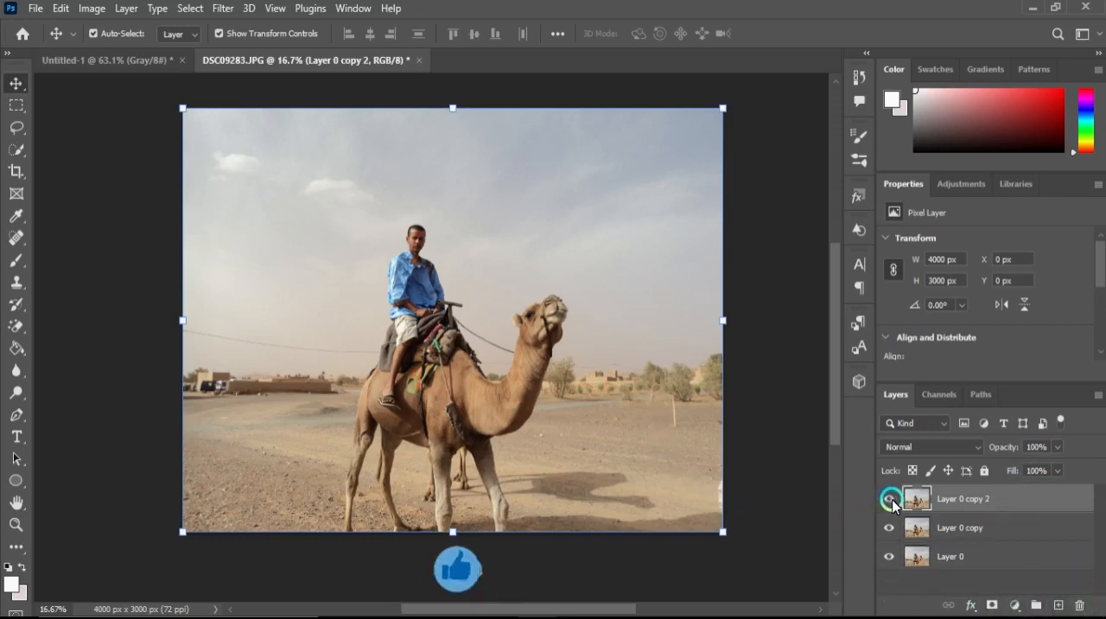
{"action": "left_click_drag", "start_coordinate": [894, 504], "coordinate": [892, 534]}
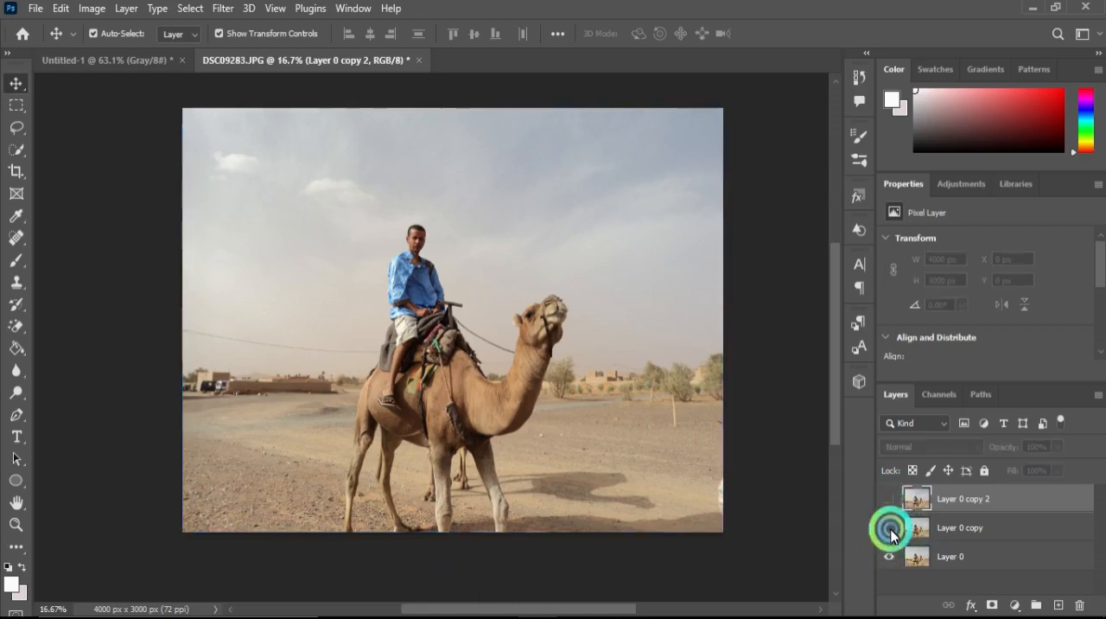
Add a Solid Color fill layer above Layer 0 using the gray color a4a2a2.
{"action": "left_click", "coordinate": [961, 184]}
{"action": "left_click_drag", "start_coordinate": [980, 384], "coordinate": [957, 228]}
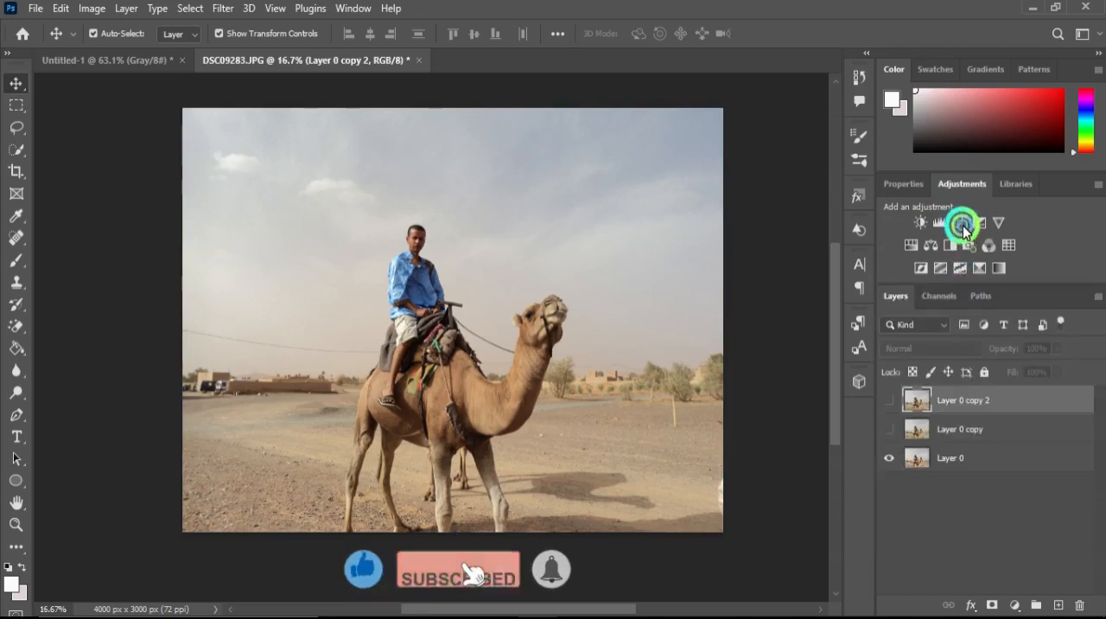
{"action": "left_click", "coordinate": [1008, 458]}
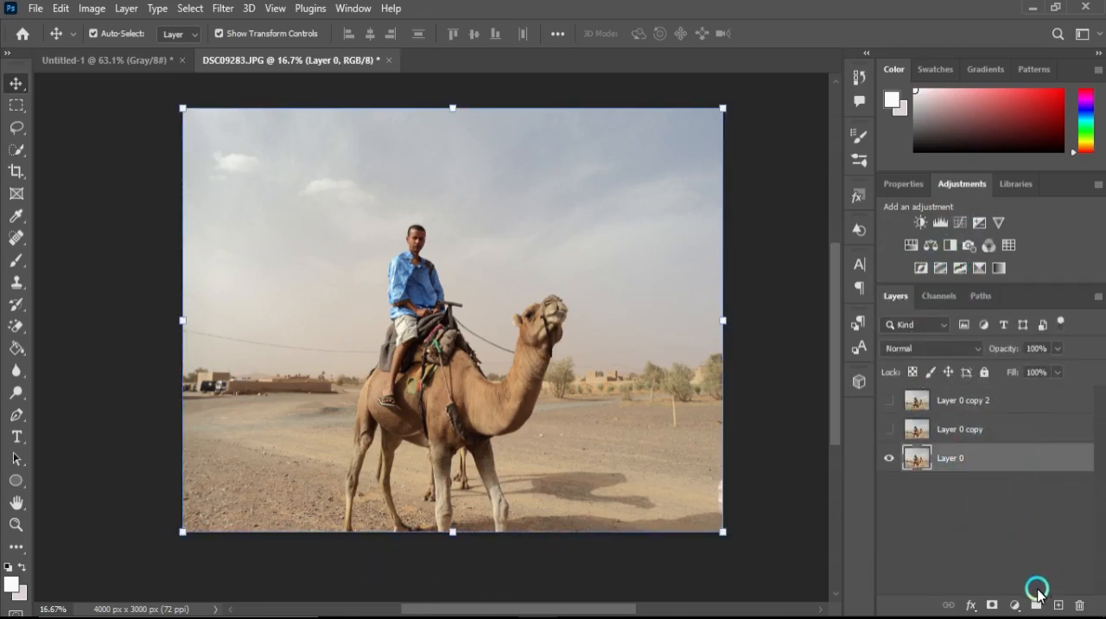
{"action": "left_click", "coordinate": [1017, 604]}
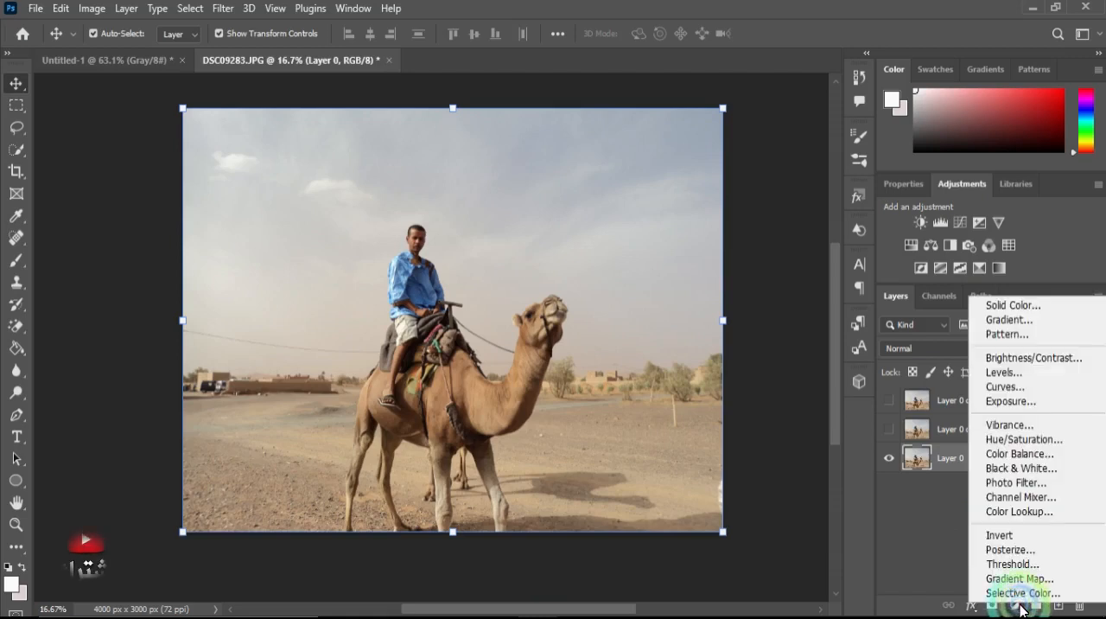
{"action": "left_click", "coordinate": [1020, 304]}
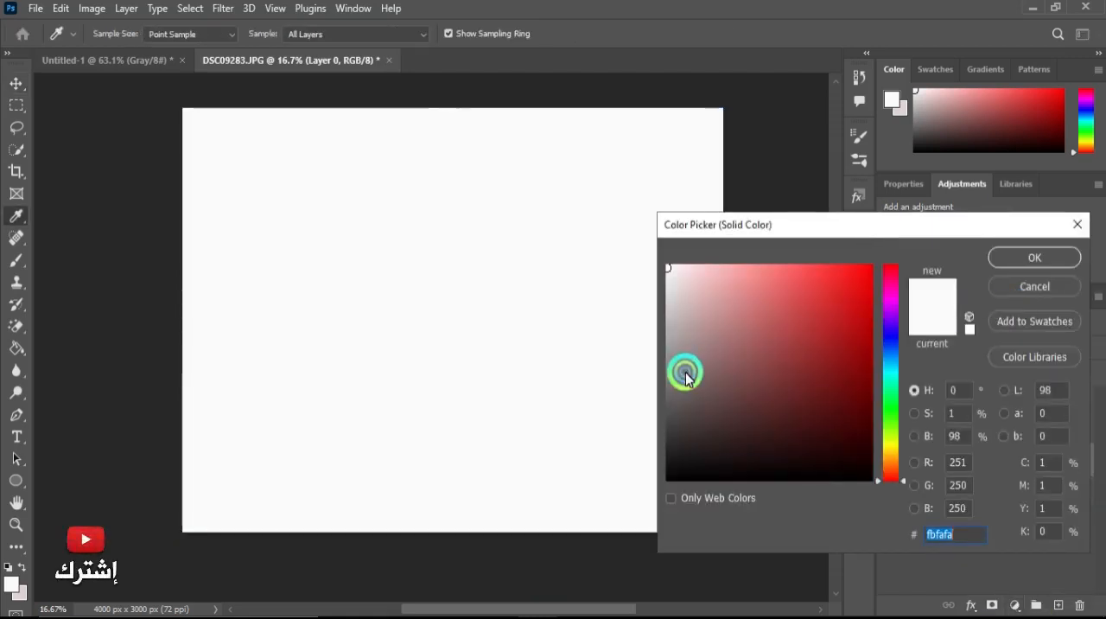
{"action": "left_click", "coordinate": [684, 372]}
{"action": "left_click", "coordinate": [668, 380]}
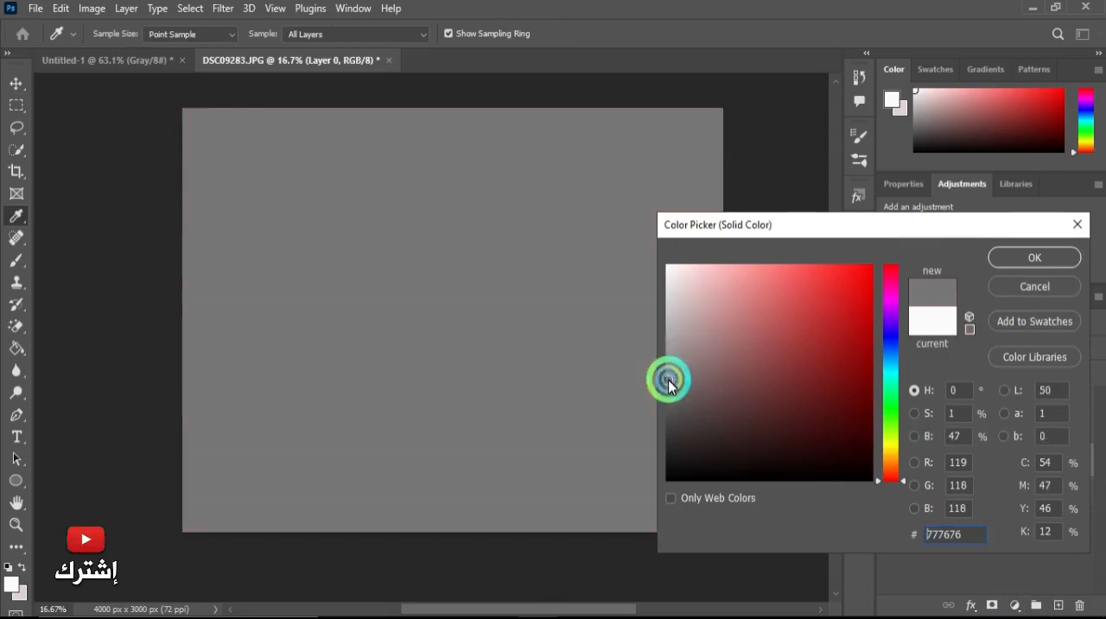
{"action": "left_click", "coordinate": [668, 355]}
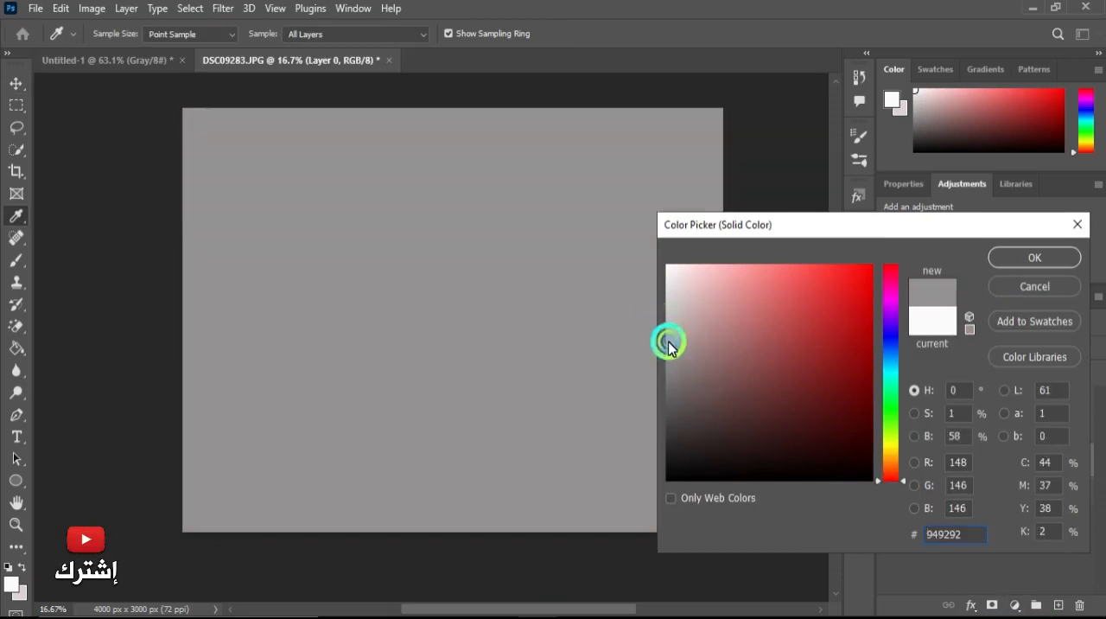
{"action": "left_click", "coordinate": [667, 342]}
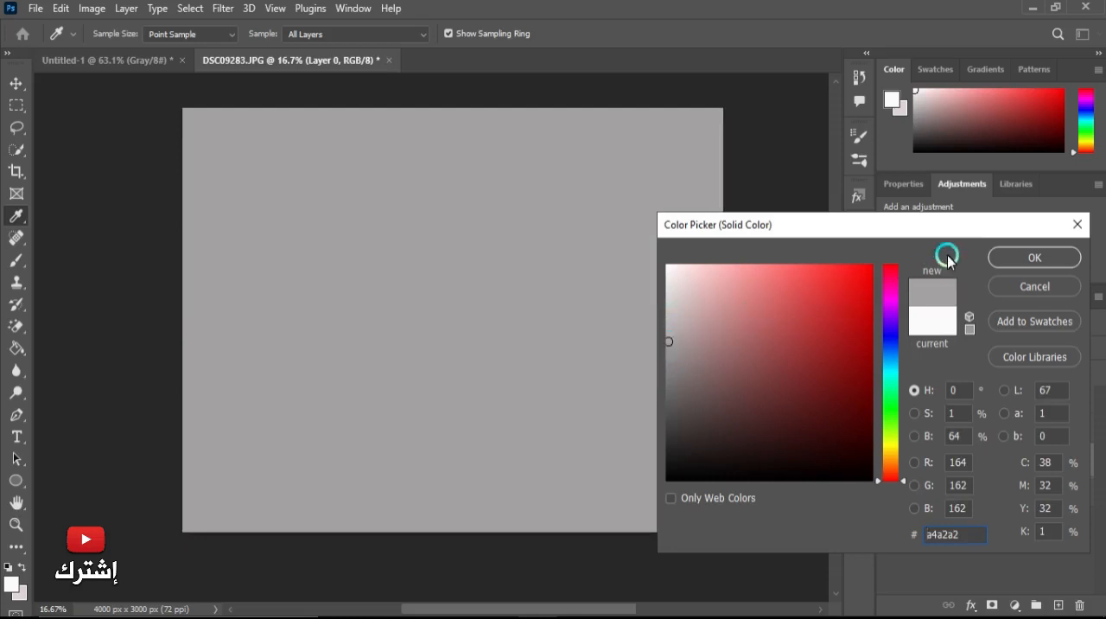
{"action": "left_click", "coordinate": [1049, 259]}
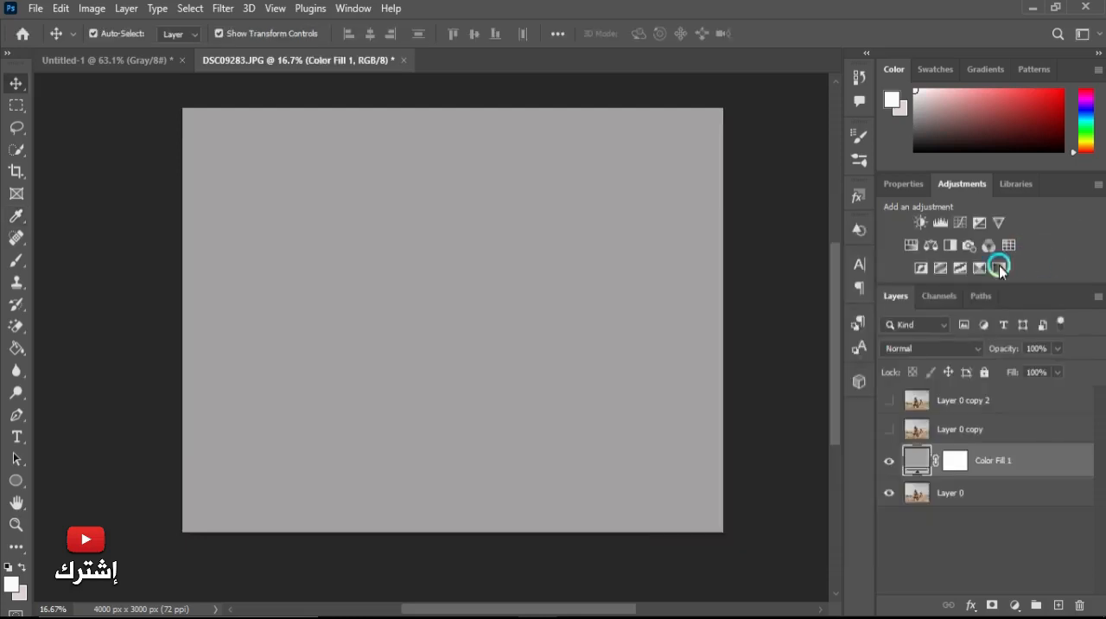
Show and select Layer 0 copy, then draw a rectangular selection over the lower ground area of the photo.
{"action": "left_click", "coordinate": [889, 430]}
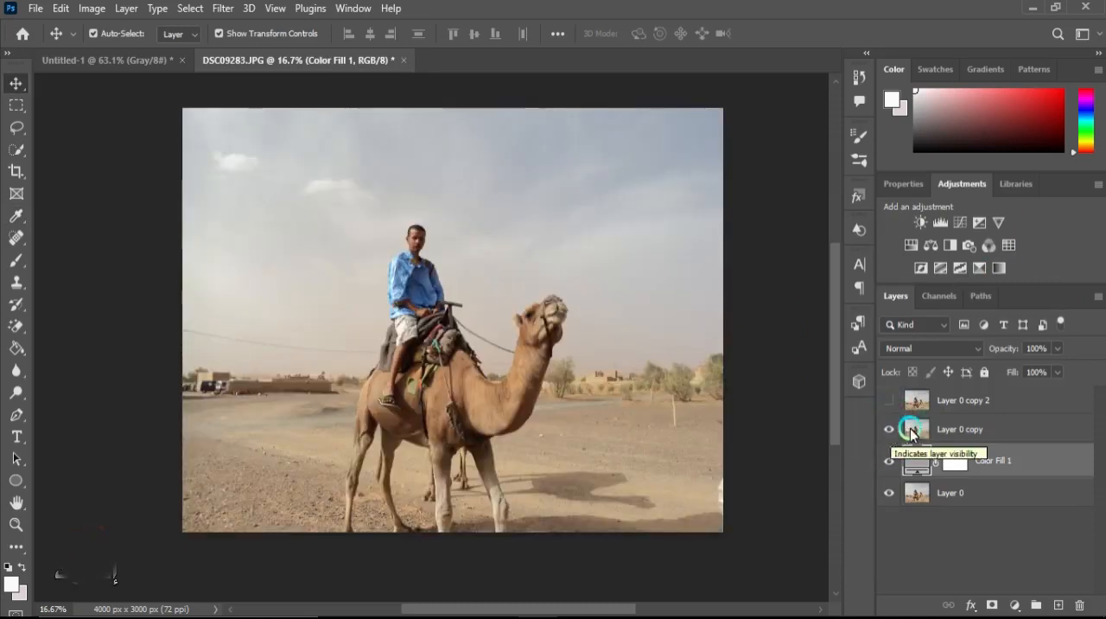
{"action": "left_click", "coordinate": [962, 430]}
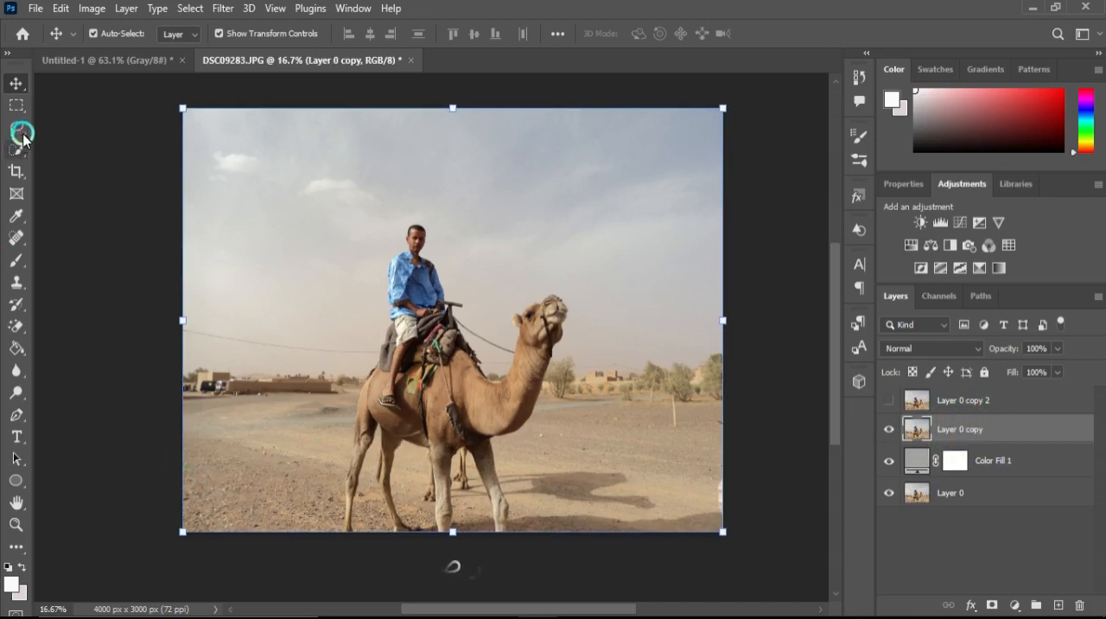
{"action": "left_click", "coordinate": [18, 107]}
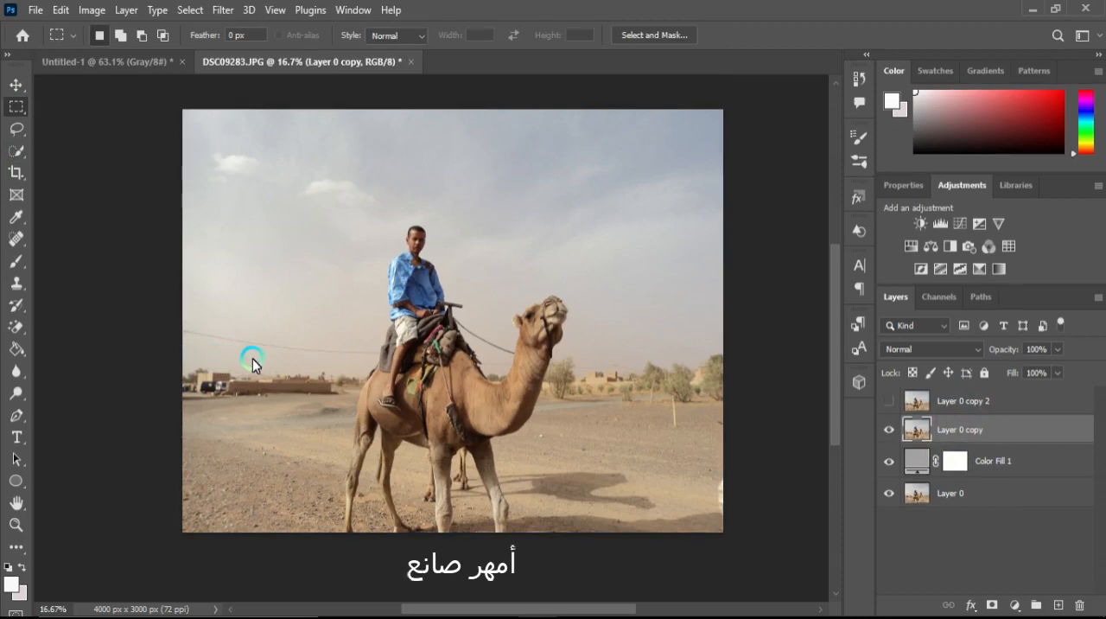
{"action": "left_click_drag", "start_coordinate": [252, 359], "coordinate": [654, 524]}
{"action": "right_click", "coordinate": [447, 378]}
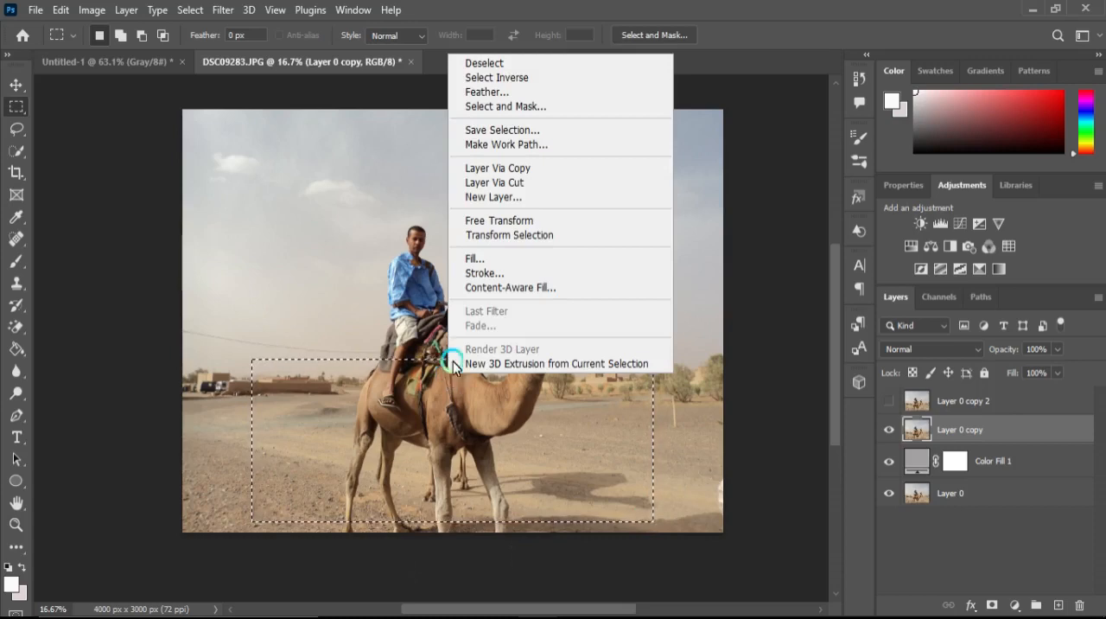
Transform the selection into a trapezoid that narrows toward the top, running from the camel's back down to the image bottom.
{"action": "left_click", "coordinate": [496, 234]}
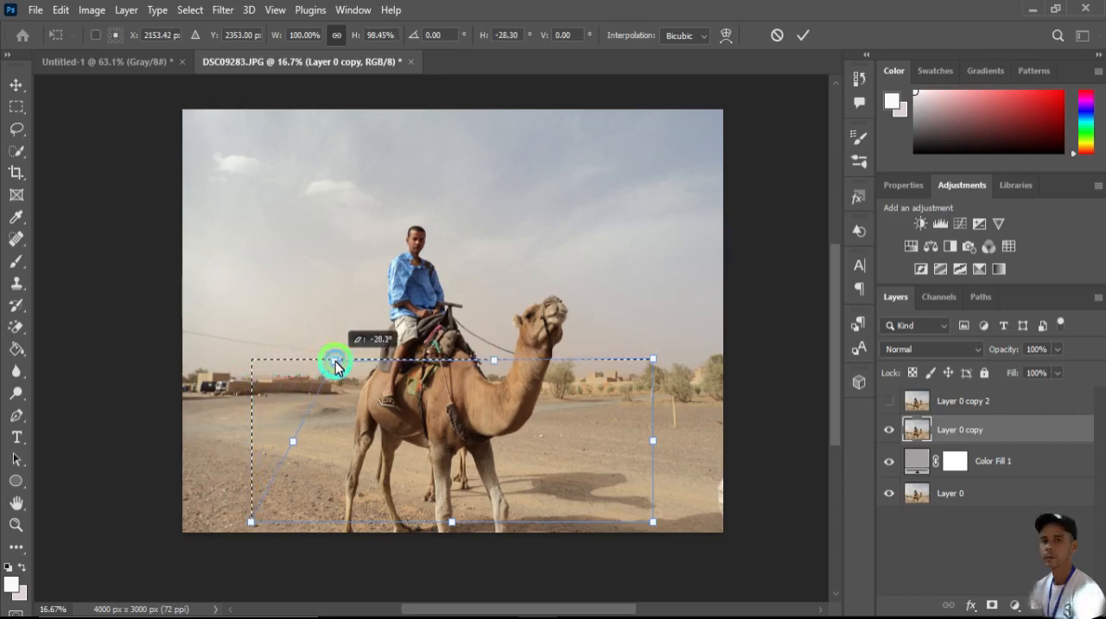
{"action": "left_click_drag", "start_coordinate": [335, 367], "coordinate": [334, 363]}
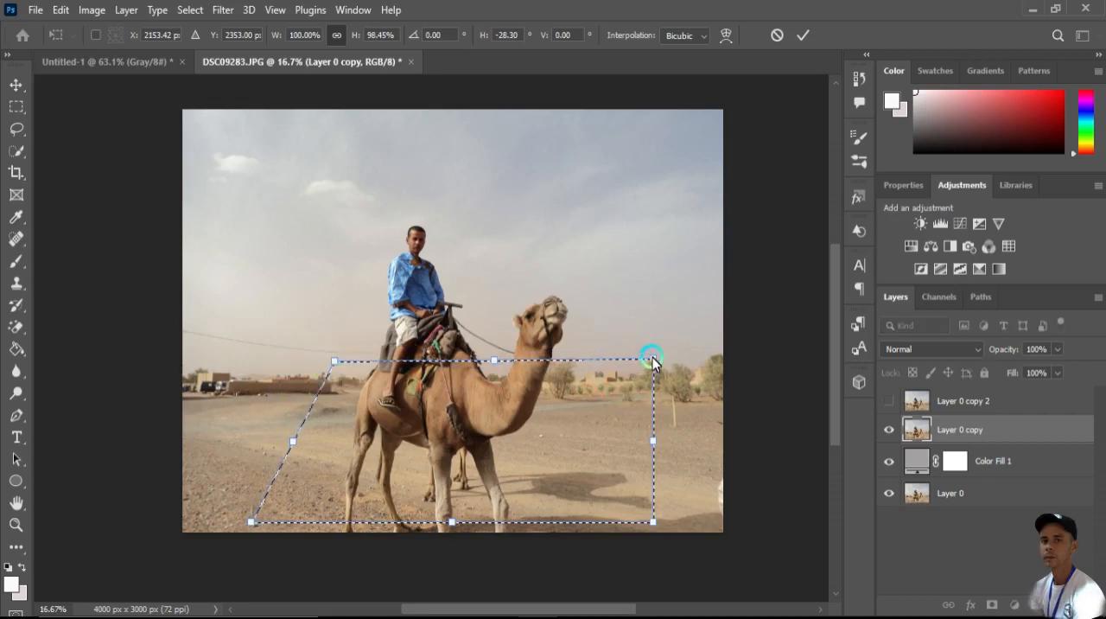
{"action": "left_click_drag", "start_coordinate": [652, 360], "coordinate": [590, 364]}
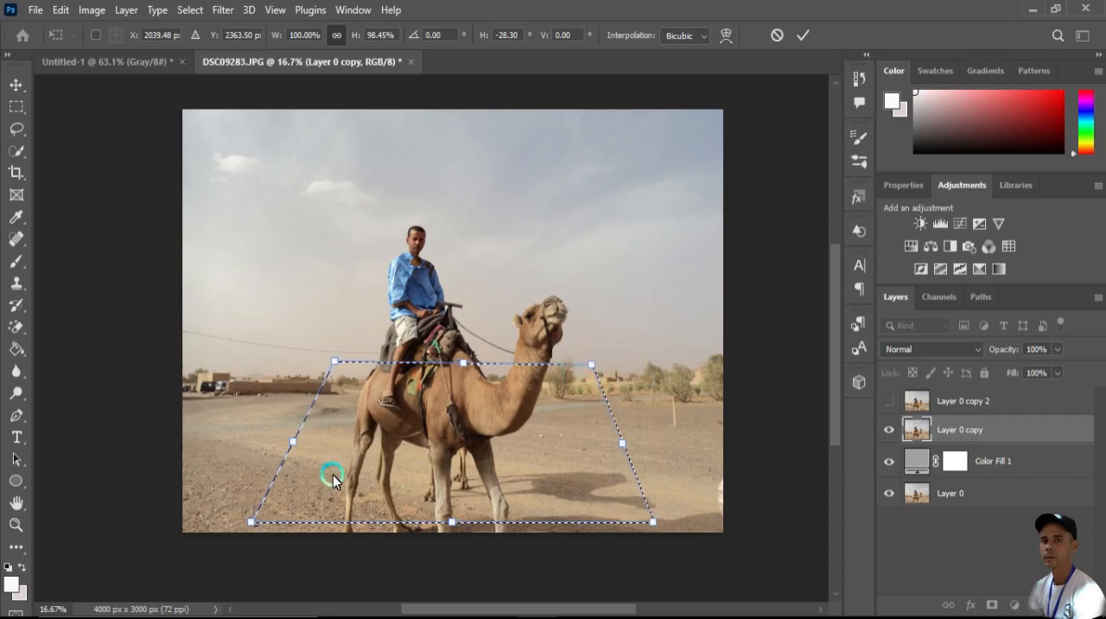
{"action": "left_click_drag", "start_coordinate": [250, 525], "coordinate": [230, 524]}
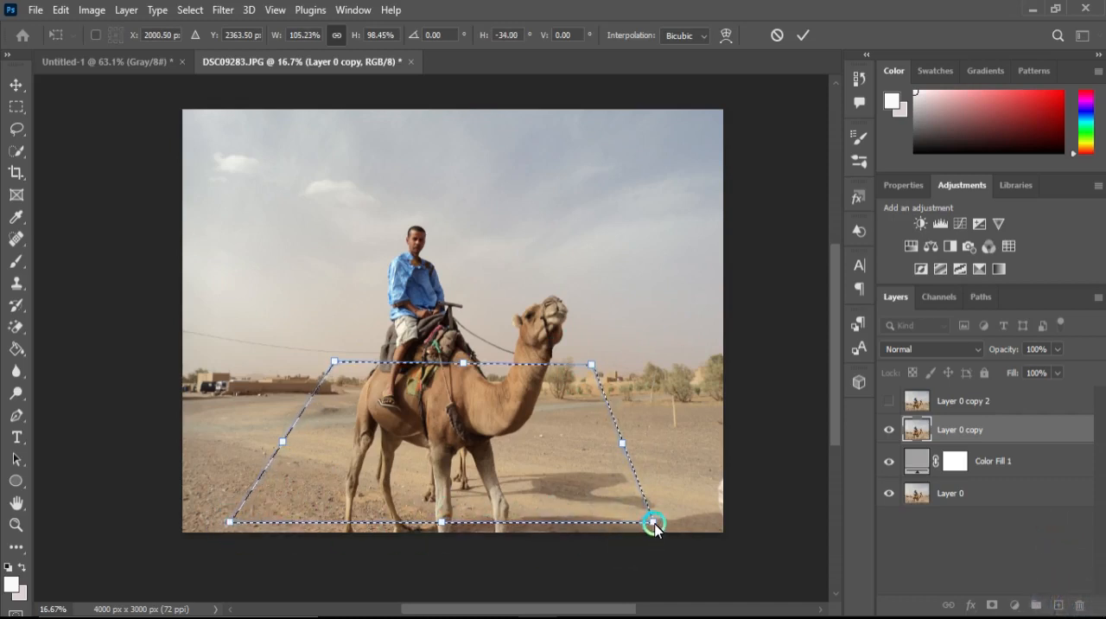
{"action": "left_click_drag", "start_coordinate": [654, 525], "coordinate": [687, 521]}
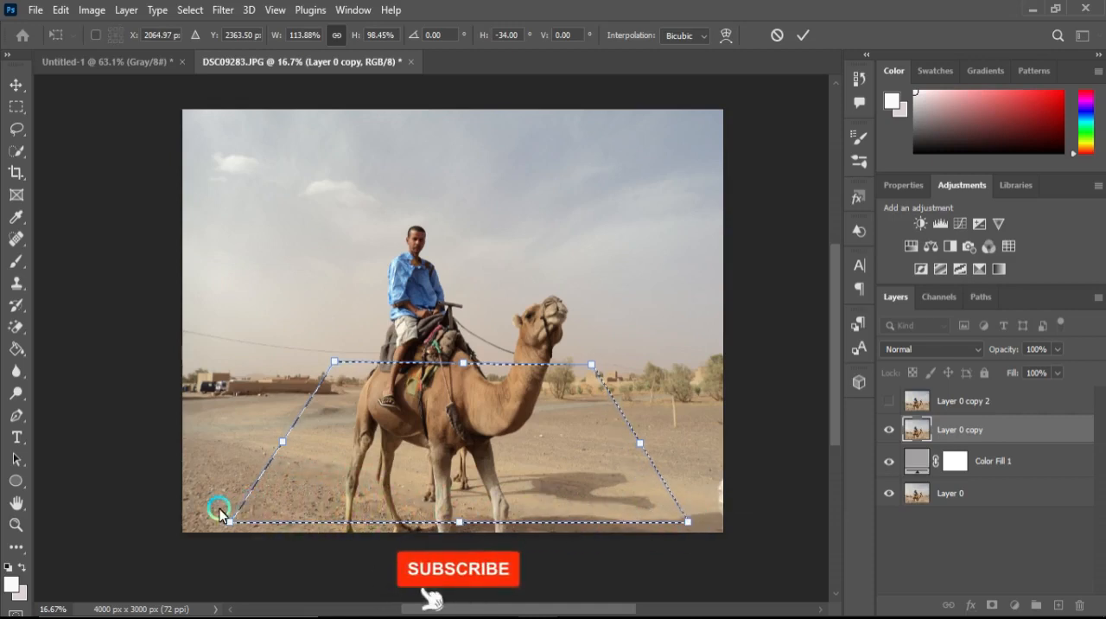
{"action": "left_click_drag", "start_coordinate": [226, 523], "coordinate": [214, 521]}
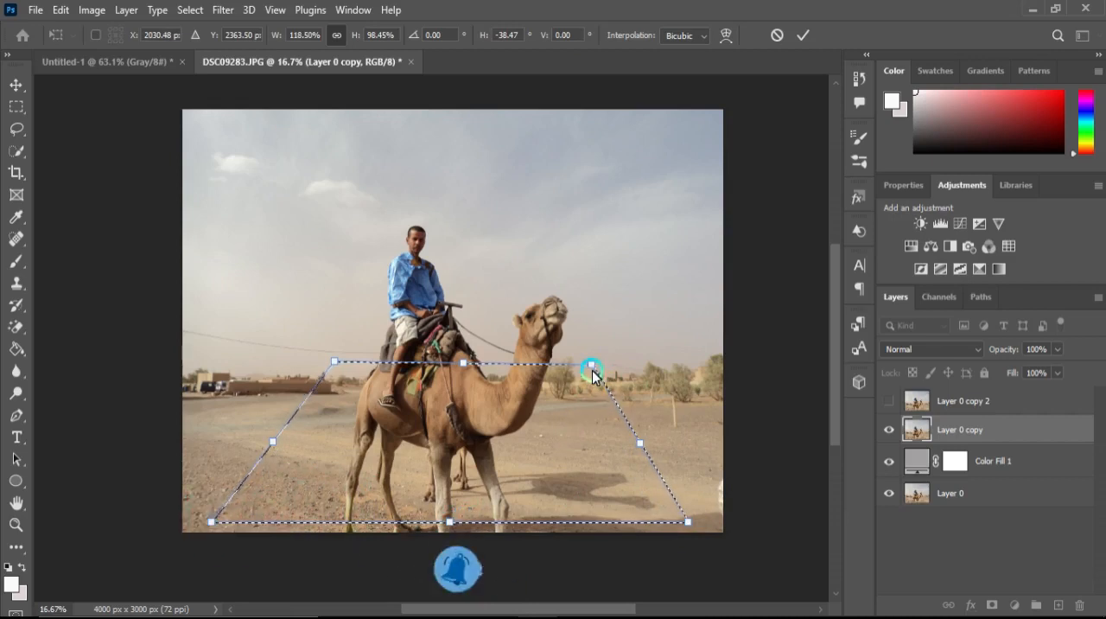
{"action": "left_click_drag", "start_coordinate": [591, 370], "coordinate": [589, 376]}
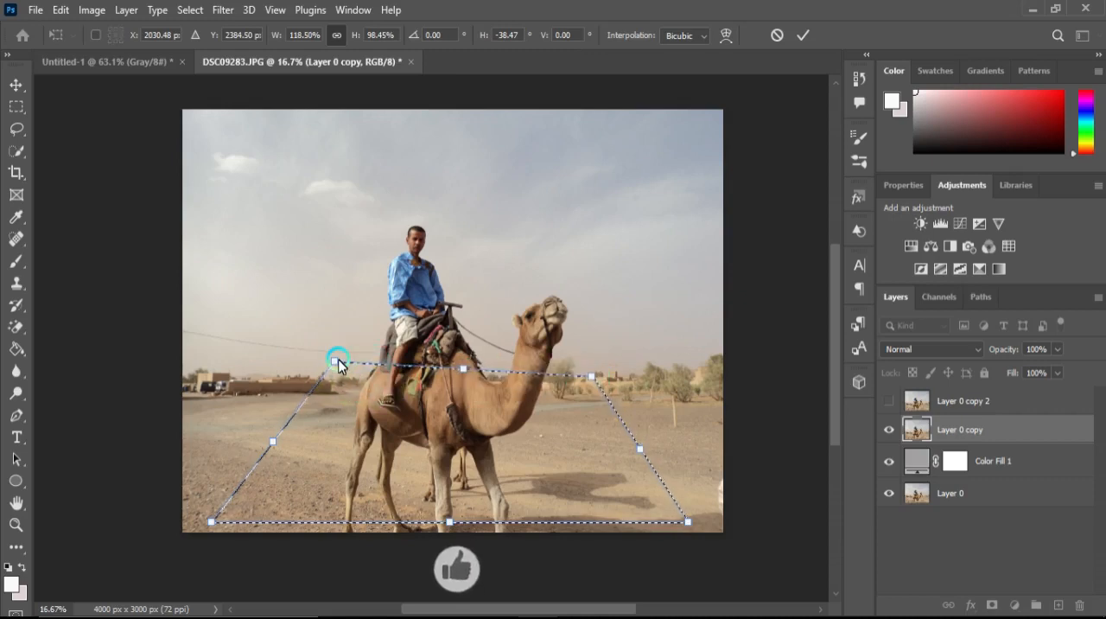
{"action": "left_click_drag", "start_coordinate": [338, 365], "coordinate": [330, 391]}
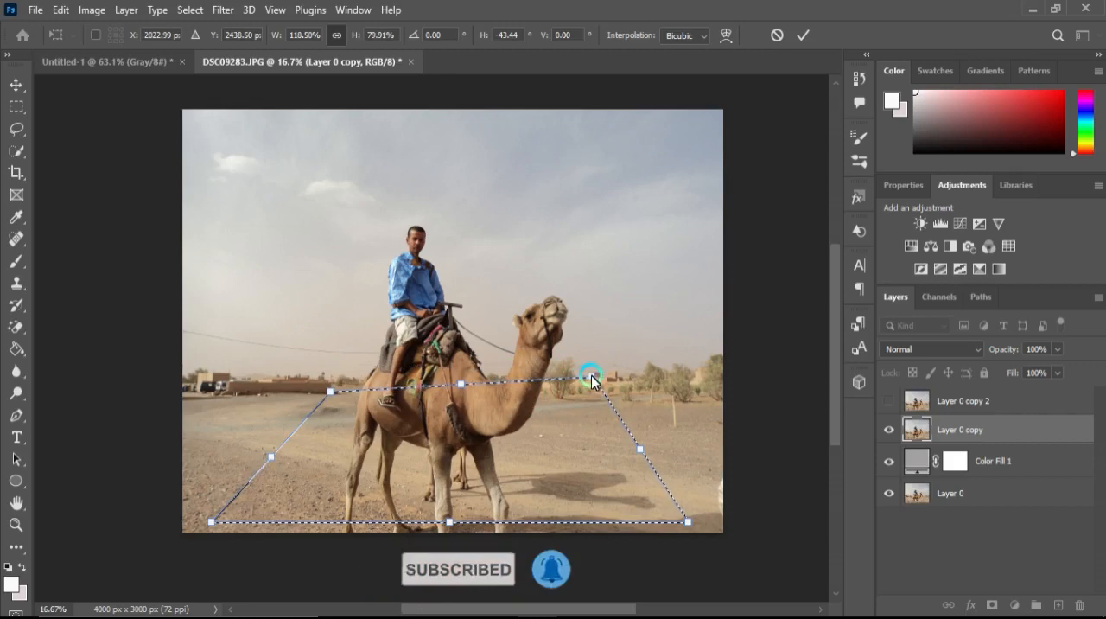
{"action": "left_click_drag", "start_coordinate": [589, 377], "coordinate": [591, 389]}
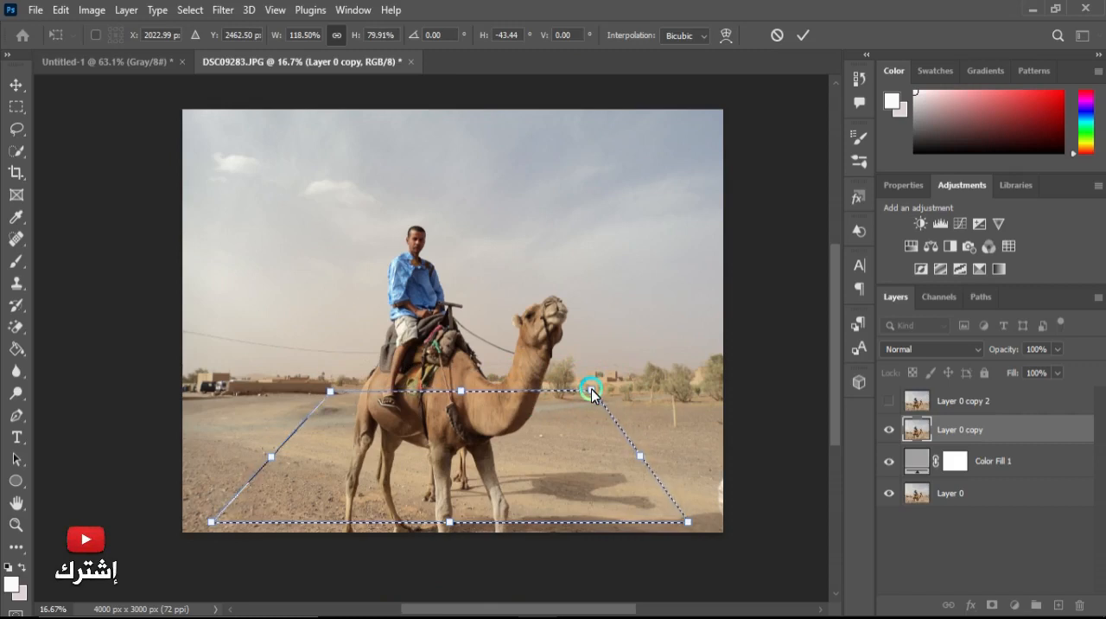
{"action": "left_click_drag", "start_coordinate": [585, 393], "coordinate": [584, 394]}
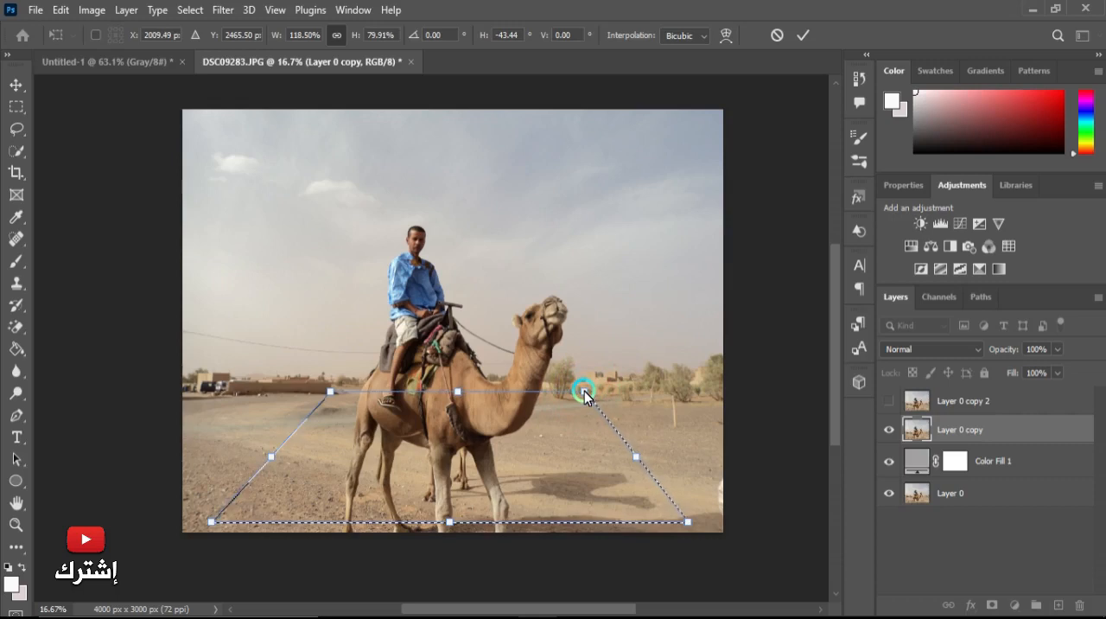
Add a layer mask to Layer 0 copy from the trapezoid selection.
{"action": "left_click", "coordinate": [1008, 483]}
{"action": "left_click", "coordinate": [1011, 448]}
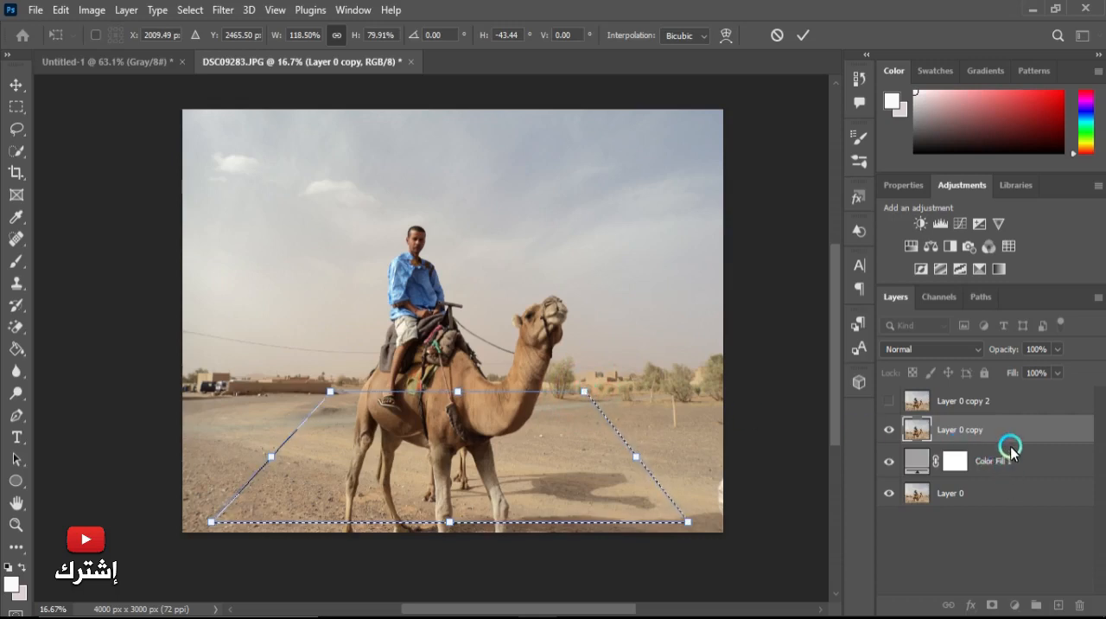
{"action": "left_click", "coordinate": [991, 606]}
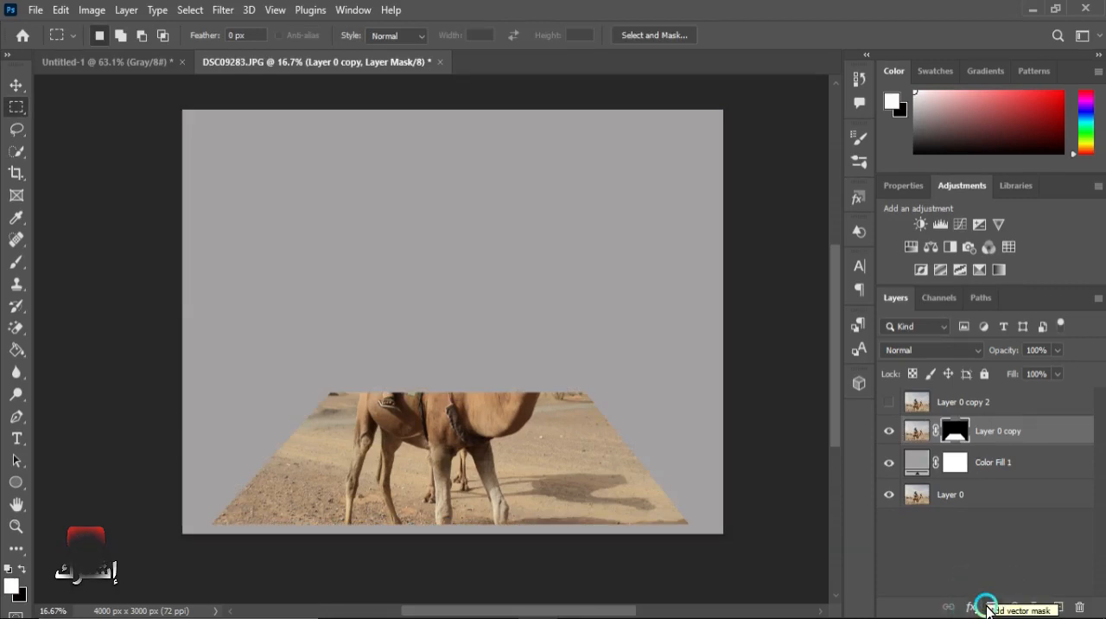
Show and select the Layer 0 copy 2 layer.
{"action": "left_click", "coordinate": [888, 403]}
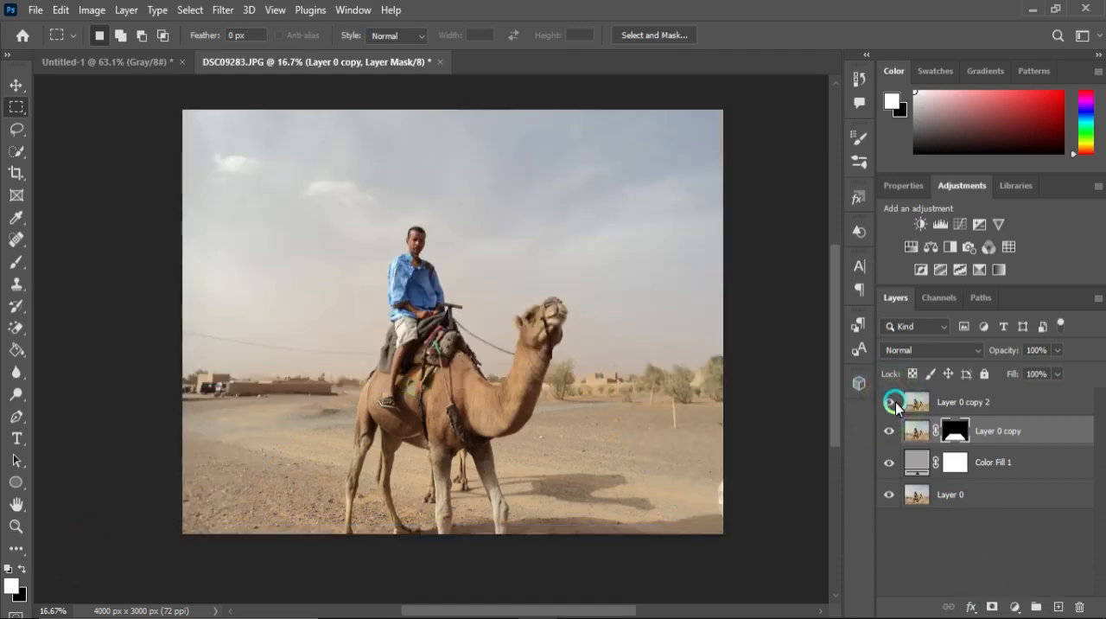
{"action": "left_click", "coordinate": [953, 399]}
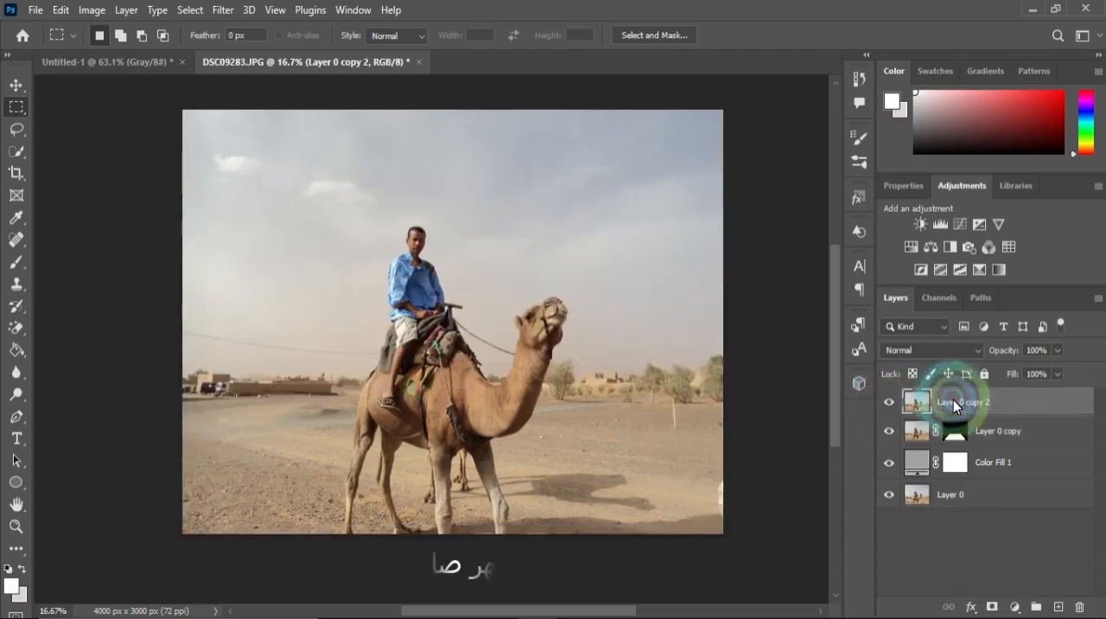
{"action": "scroll", "coordinate": [405, 258], "scroll_direction": "up", "scroll_amount": 2}
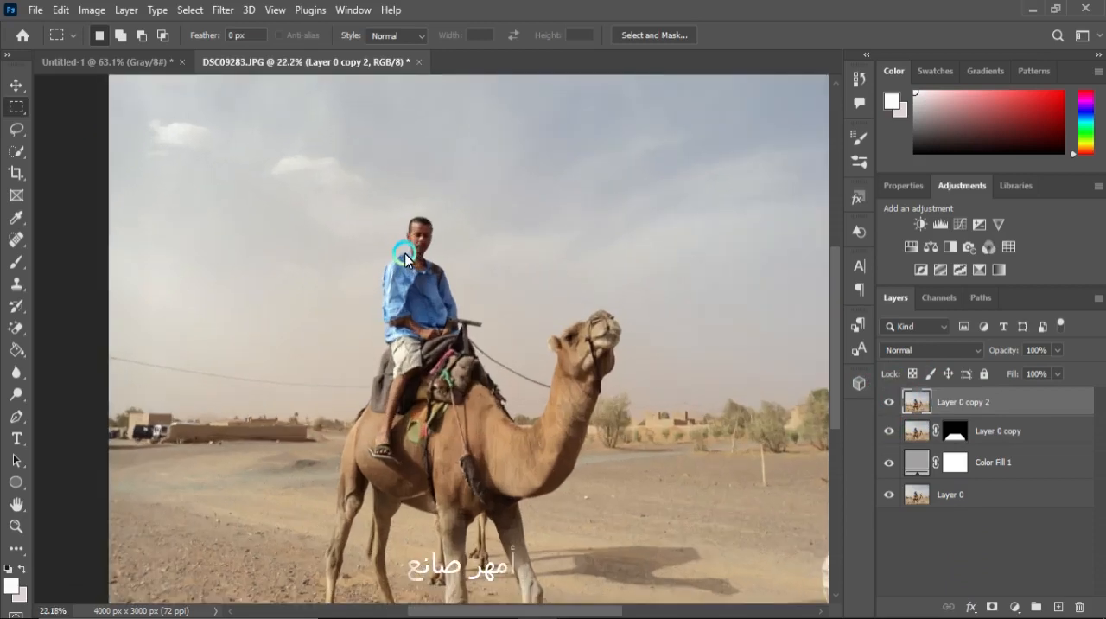
{"action": "scroll", "coordinate": [413, 253], "scroll_direction": "up", "scroll_amount": 1}
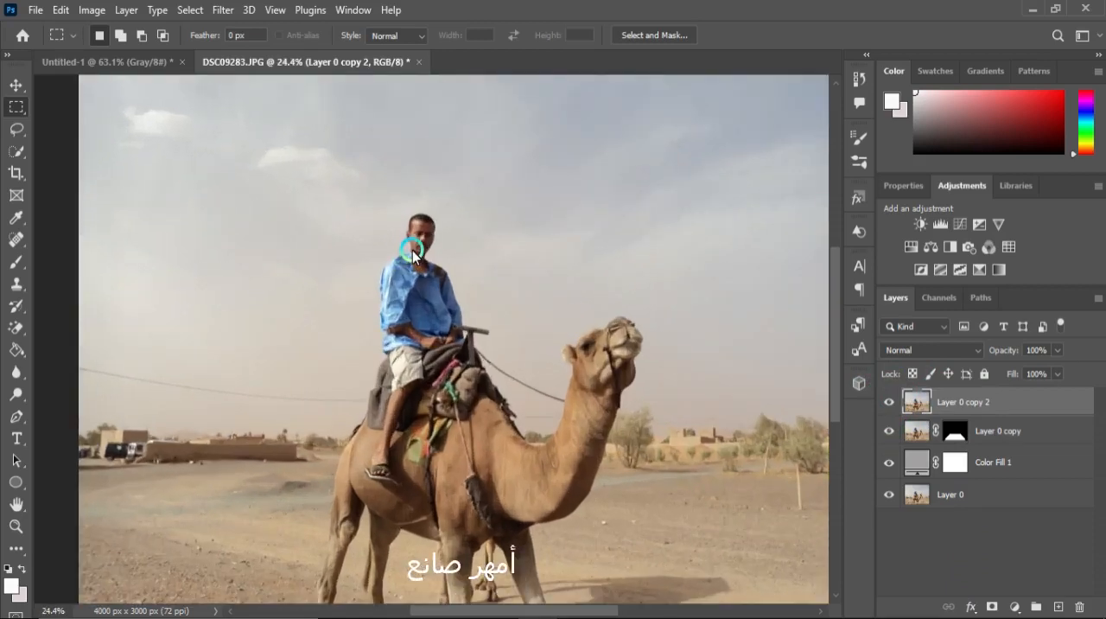
Choose the Quick Selection tool and set its brush to 23 px size with 100% hardness.
{"action": "left_click", "coordinate": [17, 155]}
{"action": "left_click", "coordinate": [193, 35]}
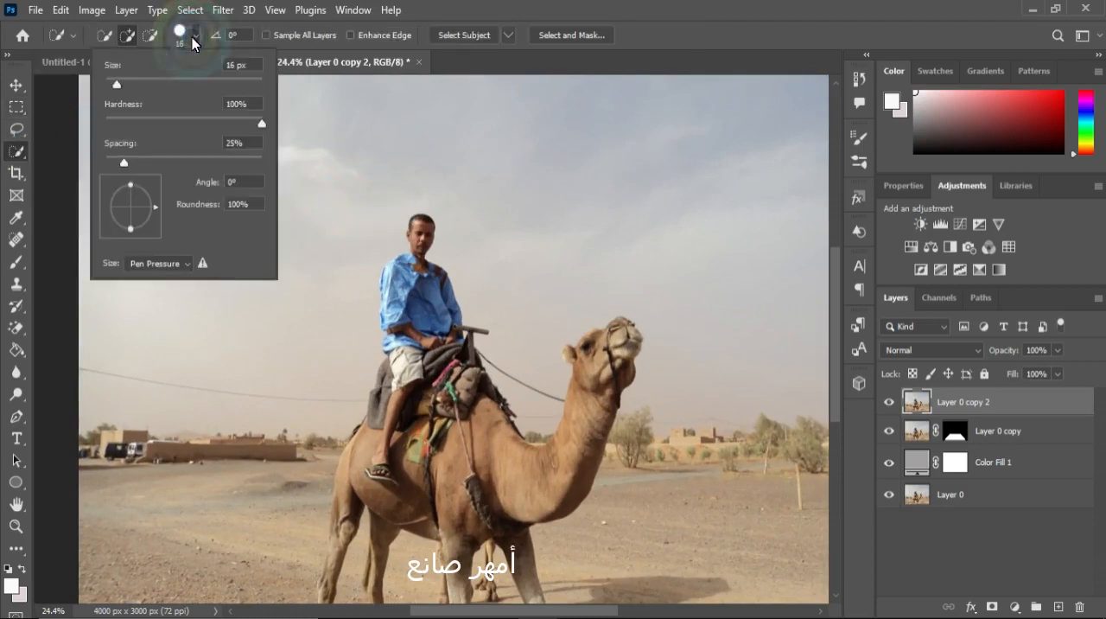
{"action": "left_click", "coordinate": [193, 35]}
{"action": "left_click", "coordinate": [193, 35]}
{"action": "left_click", "coordinate": [149, 145]}
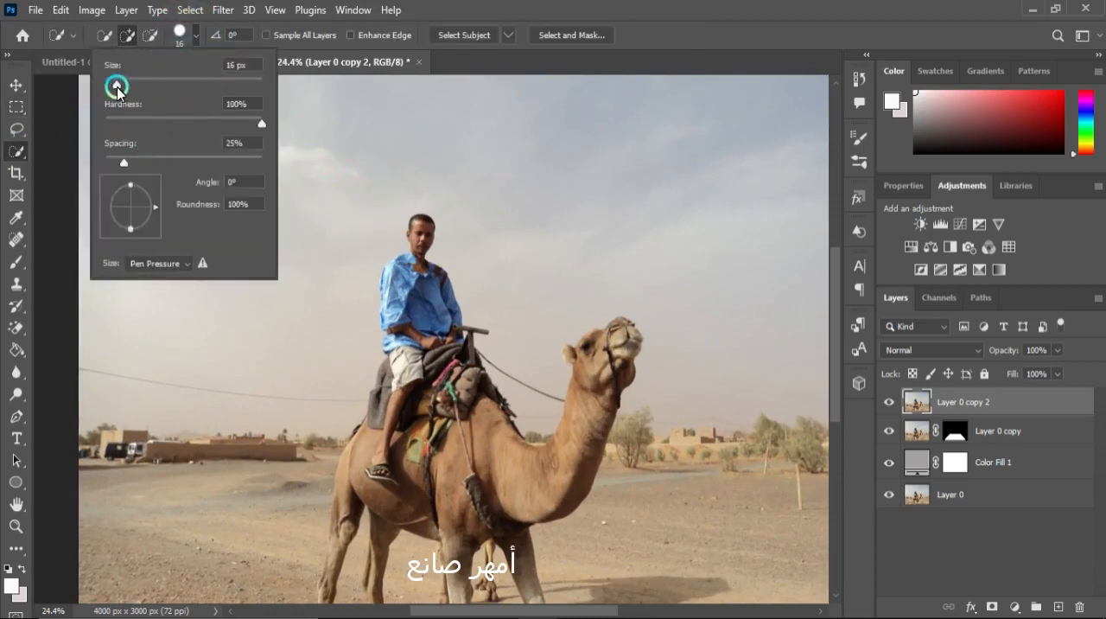
{"action": "mouse_move", "coordinate": [117, 89]}
{"action": "left_mouse_down"}
{"action": "mouse_move", "coordinate": [250, 97]}
{"action": "mouse_move", "coordinate": [107, 92]}
{"action": "mouse_move", "coordinate": [123, 90]}
{"action": "left_mouse_up"}
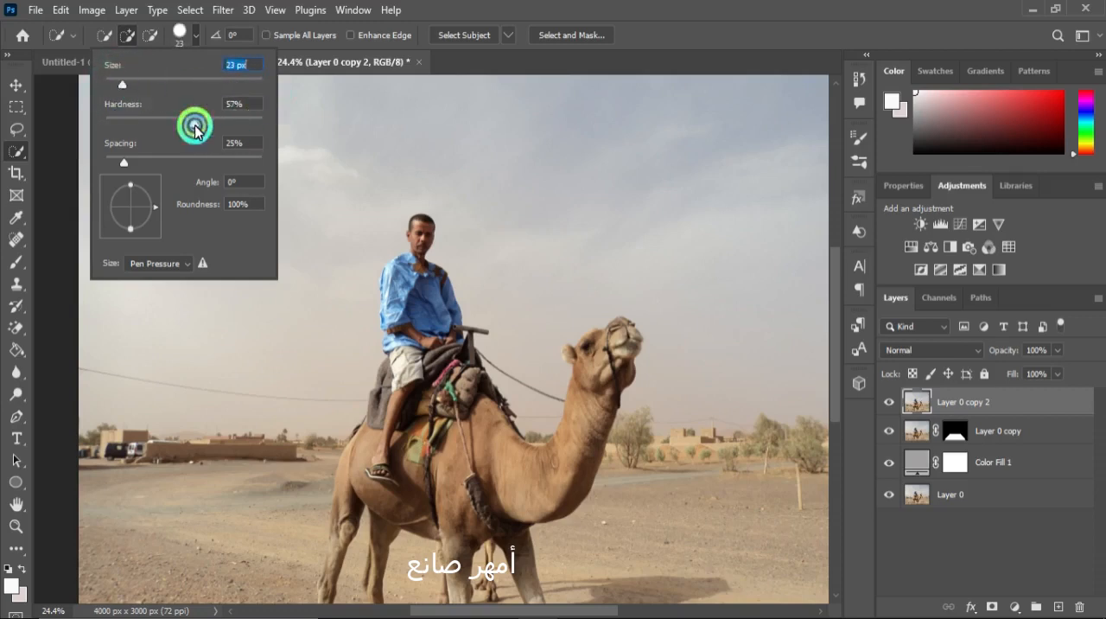
{"action": "left_click", "coordinate": [262, 123]}
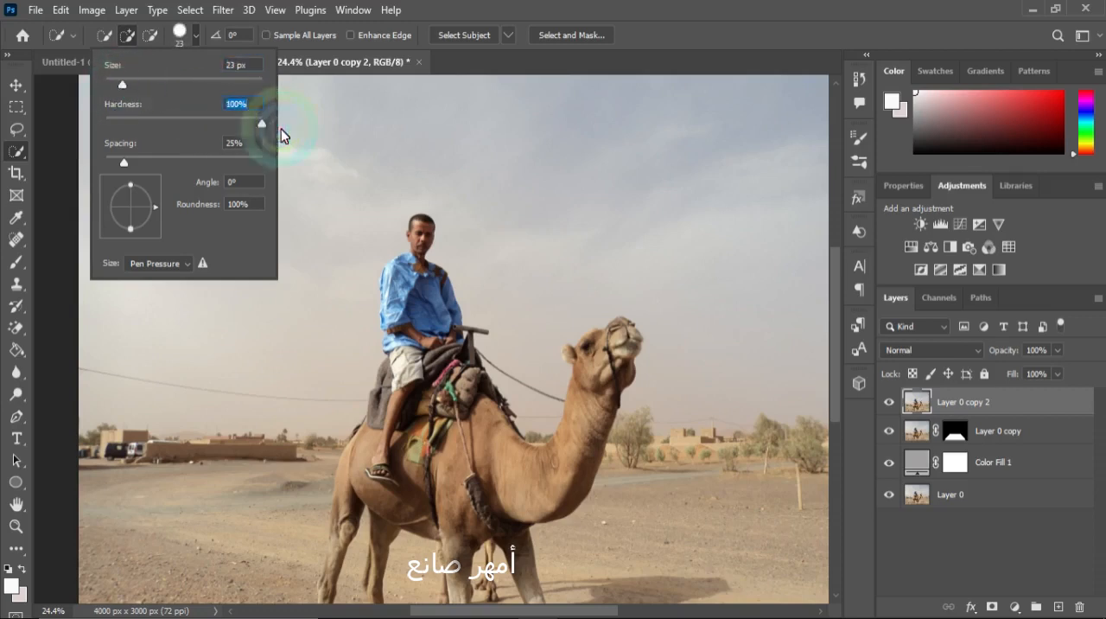
Select the rider and camel with the Quick Selection tool, adding missed areas around the rider's head and shoulder.
{"action": "left_click", "coordinate": [418, 231]}
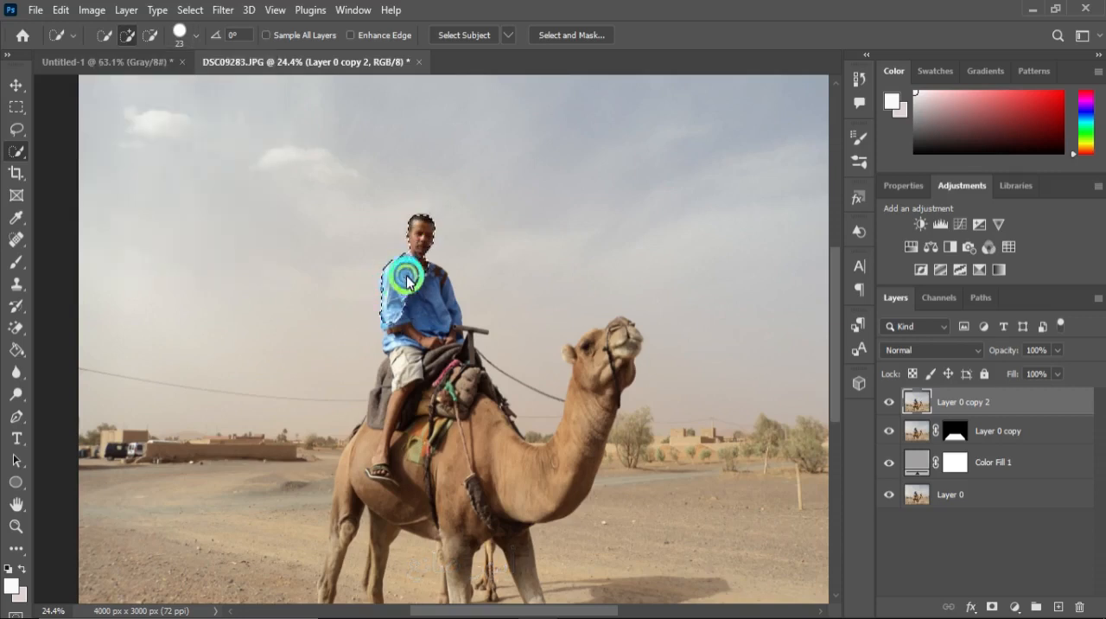
{"action": "mouse_move", "coordinate": [434, 291]}
{"action": "left_mouse_down"}
{"action": "mouse_move", "coordinate": [444, 322]}
{"action": "mouse_move", "coordinate": [475, 335]}
{"action": "mouse_move", "coordinate": [474, 347]}
{"action": "mouse_move", "coordinate": [459, 380]}
{"action": "mouse_move", "coordinate": [442, 354]}
{"action": "mouse_move", "coordinate": [444, 373]}
{"action": "mouse_move", "coordinate": [426, 383]}
{"action": "mouse_move", "coordinate": [411, 337]}
{"action": "mouse_move", "coordinate": [404, 356]}
{"action": "mouse_move", "coordinate": [391, 328]}
{"action": "mouse_move", "coordinate": [367, 433]}
{"action": "mouse_move", "coordinate": [424, 436]}
{"action": "mouse_move", "coordinate": [404, 448]}
{"action": "mouse_move", "coordinate": [465, 419]}
{"action": "mouse_move", "coordinate": [486, 424]}
{"action": "mouse_move", "coordinate": [523, 470]}
{"action": "mouse_move", "coordinate": [556, 474]}
{"action": "mouse_move", "coordinate": [600, 404]}
{"action": "mouse_move", "coordinate": [620, 335]}
{"action": "mouse_move", "coordinate": [596, 353]}
{"action": "mouse_move", "coordinate": [563, 350]}
{"action": "mouse_move", "coordinate": [599, 348]}
{"action": "left_mouse_up"}
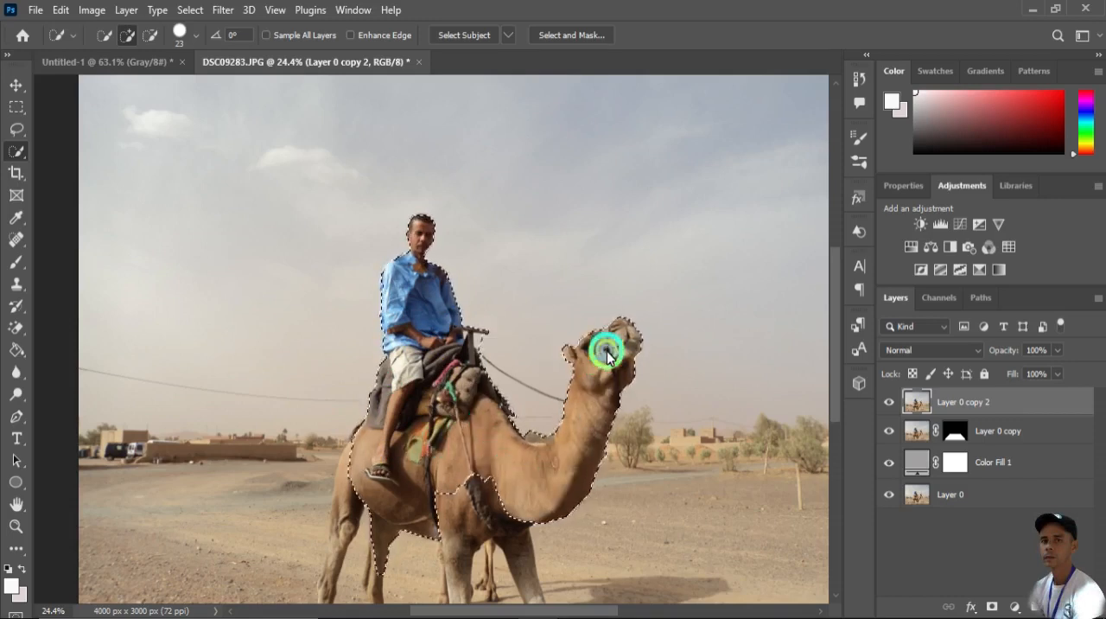
{"action": "scroll", "coordinate": [369, 224], "scroll_direction": "up", "scroll_amount": 5}
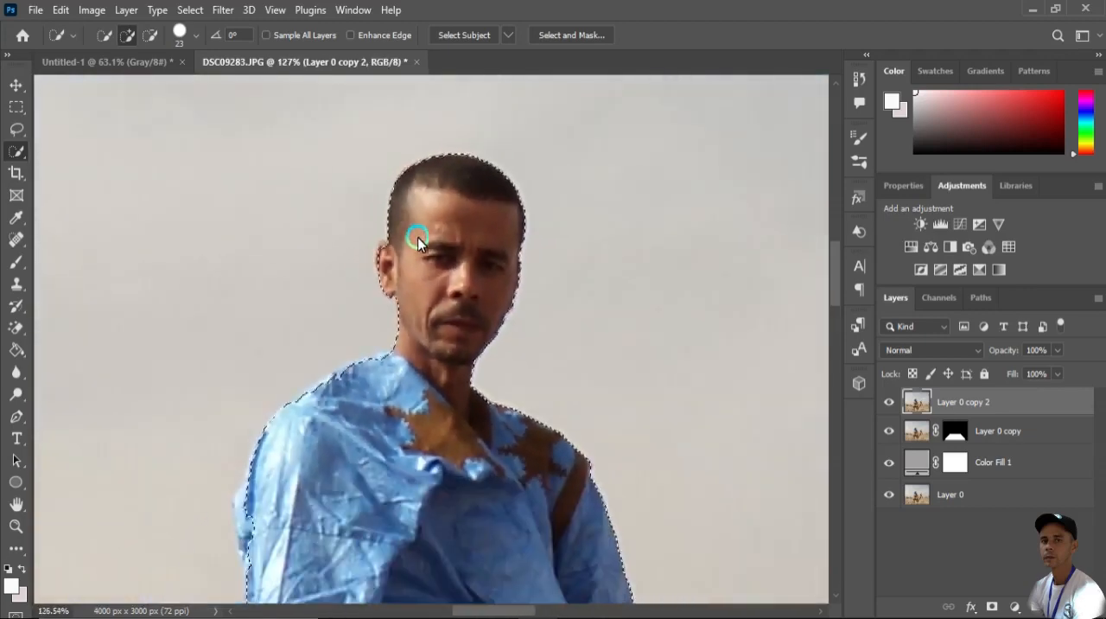
{"action": "left_click_drag", "start_coordinate": [390, 258], "coordinate": [391, 251]}
{"action": "scroll", "coordinate": [410, 263], "scroll_direction": "down", "scroll_amount": 2}
{"action": "mouse_move", "coordinate": [389, 344]}
{"action": "left_mouse_down"}
{"action": "mouse_move", "coordinate": [342, 367]}
{"action": "mouse_move", "coordinate": [357, 355]}
{"action": "mouse_move", "coordinate": [372, 366]}
{"action": "left_mouse_up"}
{"action": "left_click_drag", "start_coordinate": [293, 443], "coordinate": [283, 439]}
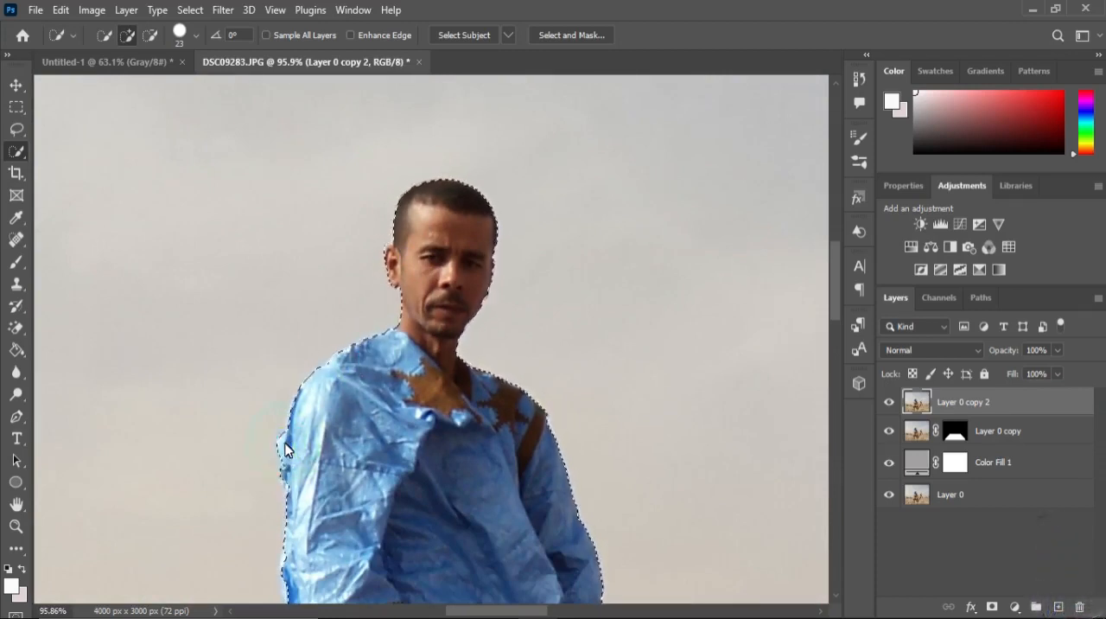
Inspect the selection edge along the rider's arms, torso and saddle.
{"action": "scroll", "coordinate": [412, 429], "scroll_direction": "down", "scroll_amount": 2}
{"action": "scroll", "coordinate": [294, 471], "scroll_direction": "up", "scroll_amount": 4}
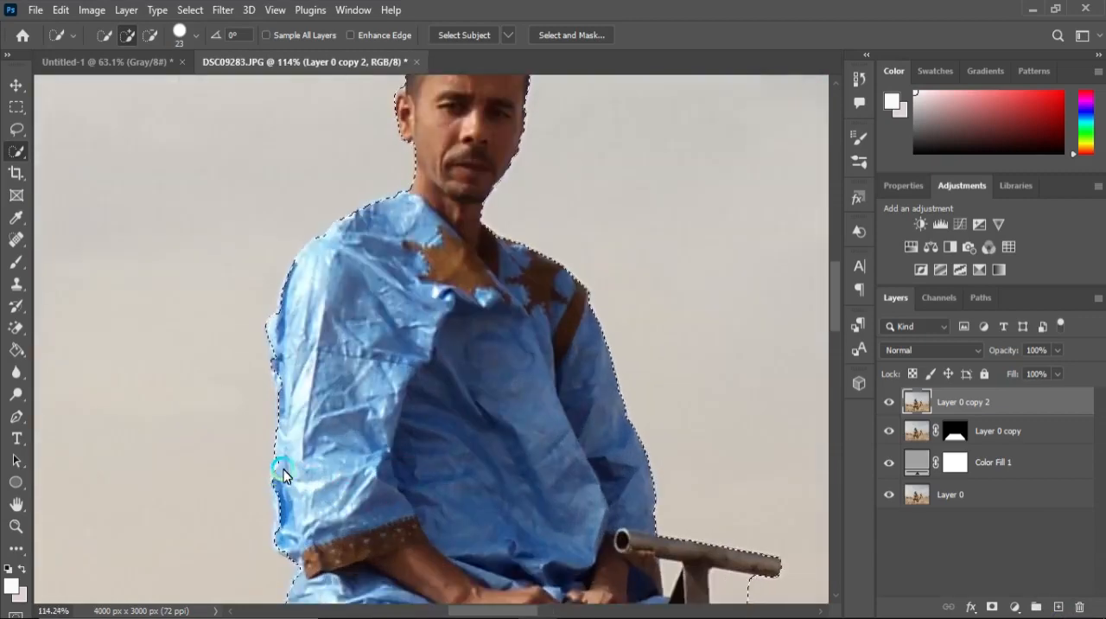
{"action": "scroll", "coordinate": [290, 475], "scroll_direction": "up", "scroll_amount": 3}
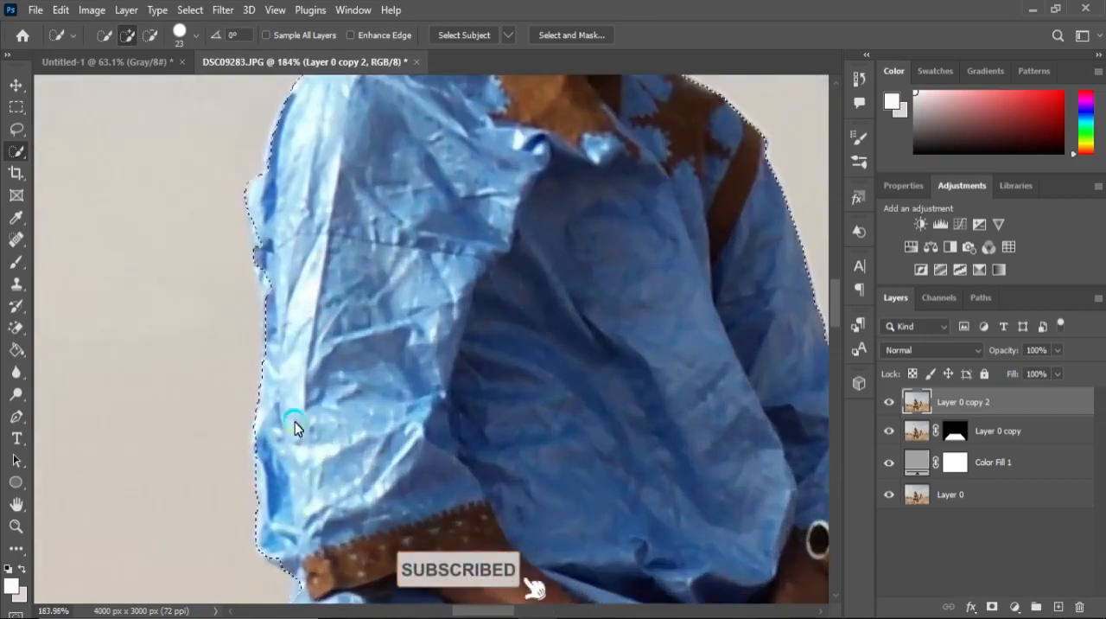
{"action": "scroll", "coordinate": [286, 303], "scroll_direction": "down", "scroll_amount": 3}
{"action": "scroll", "coordinate": [291, 469], "scroll_direction": "up", "scroll_amount": 5}
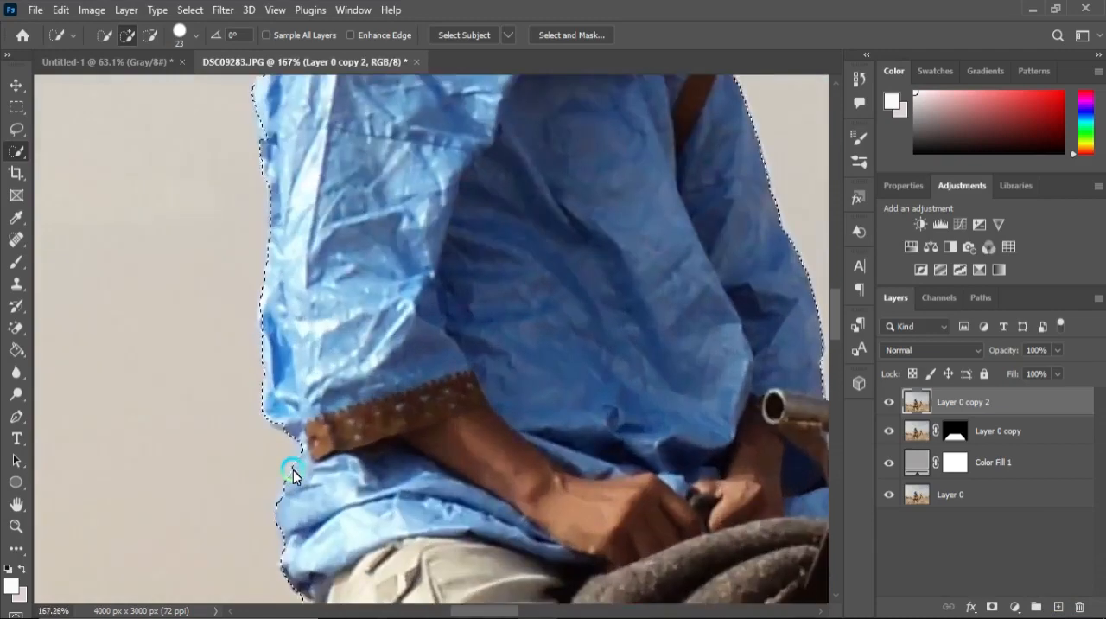
{"action": "scroll", "coordinate": [291, 394], "scroll_direction": "down", "scroll_amount": 5}
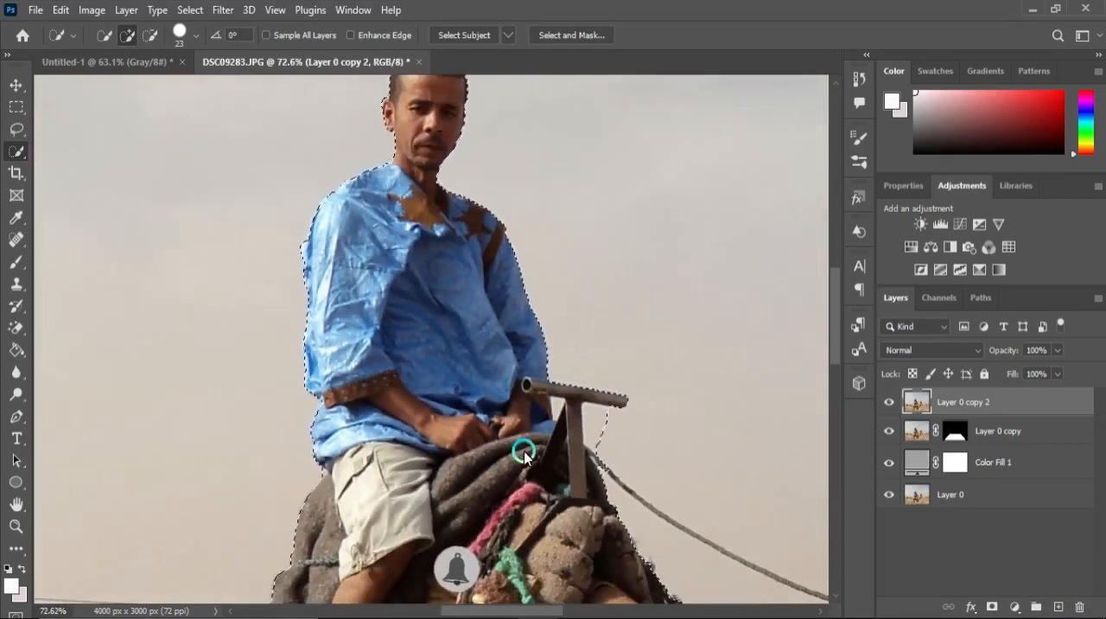
{"action": "scroll", "coordinate": [354, 422], "scroll_direction": "down", "scroll_amount": 2}
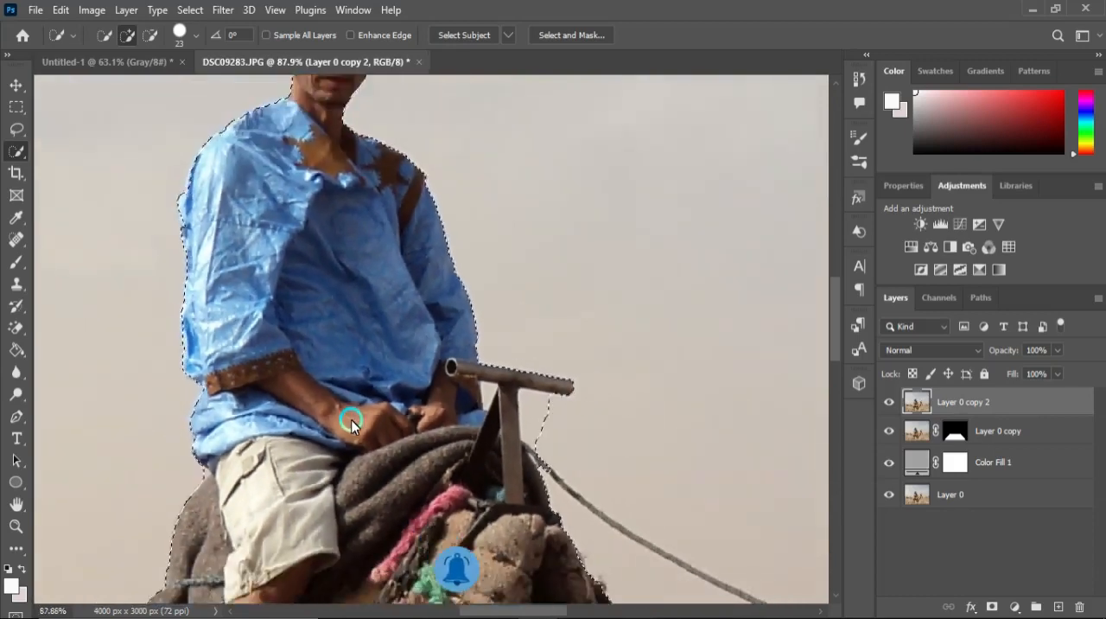
{"action": "scroll", "coordinate": [284, 141], "scroll_direction": "up", "scroll_amount": 4}
Switch to subtract mode with a 10 px brush and remove background near the rider's head and the saddle pole.
{"action": "left_click", "coordinate": [149, 35]}
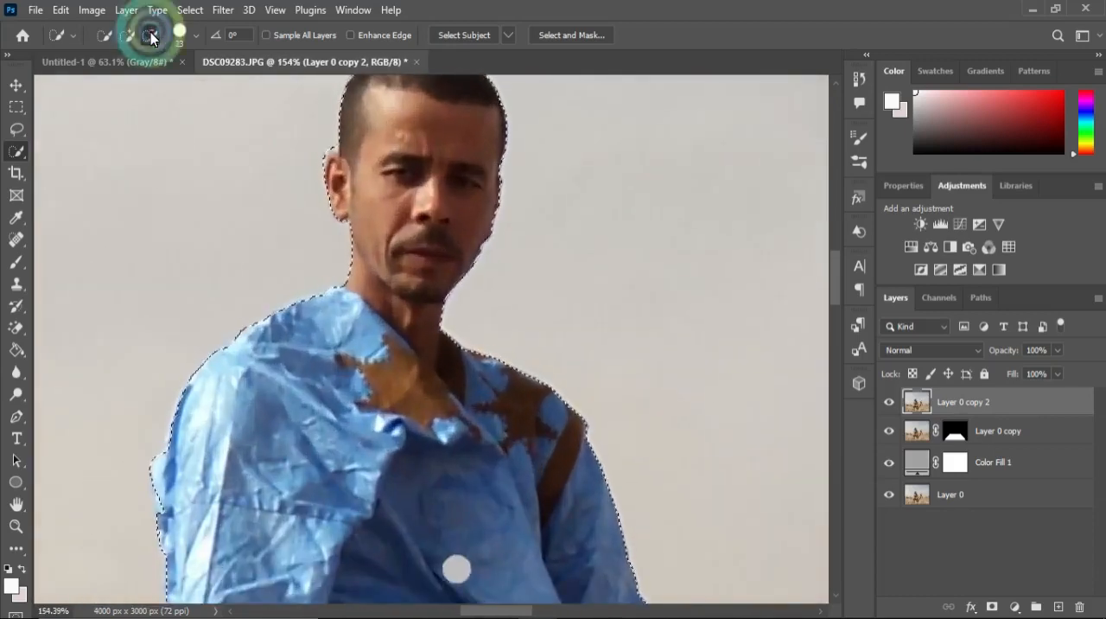
{"action": "left_click", "coordinate": [196, 35]}
{"action": "left_click_drag", "start_coordinate": [121, 85], "coordinate": [112, 91]}
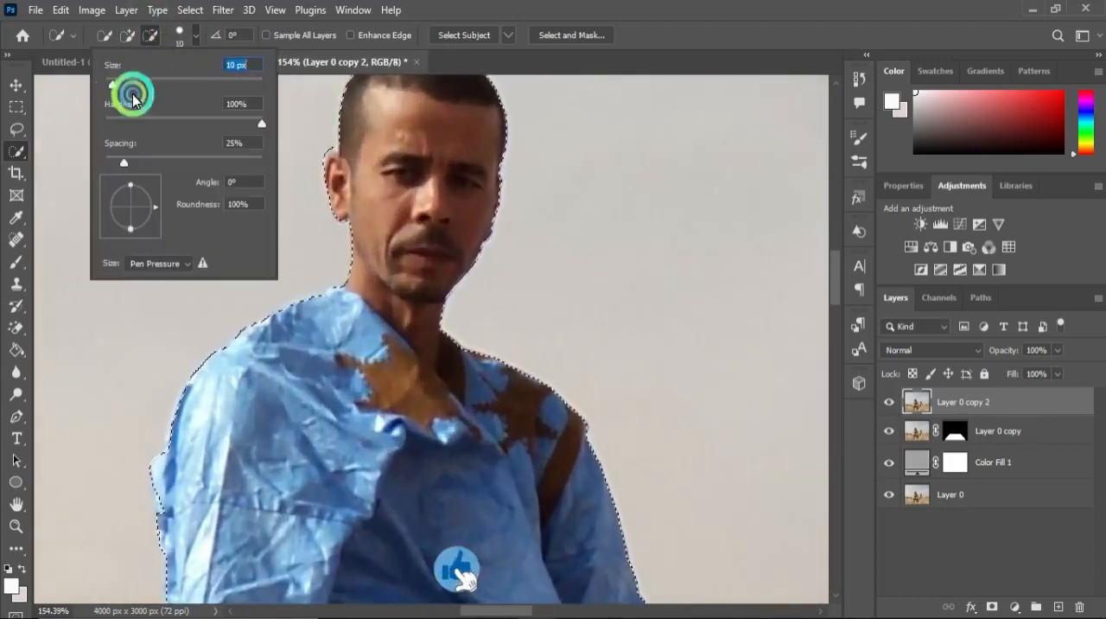
{"action": "left_click", "coordinate": [330, 144]}
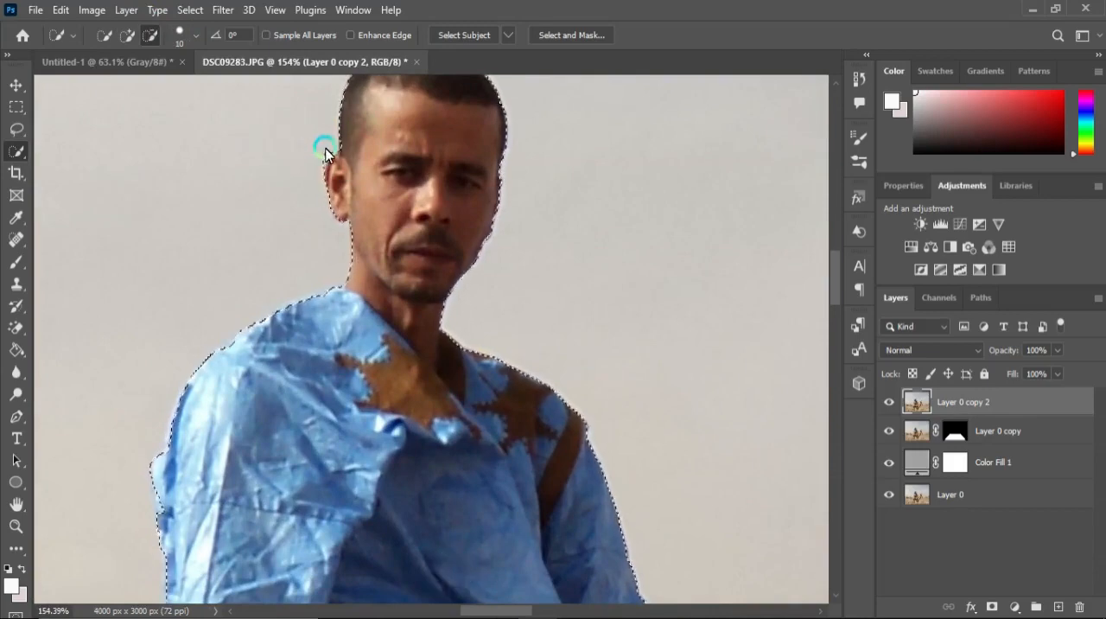
{"action": "scroll", "coordinate": [383, 239], "scroll_direction": "down", "scroll_amount": 3}
{"action": "scroll", "coordinate": [503, 452], "scroll_direction": "up", "scroll_amount": 3}
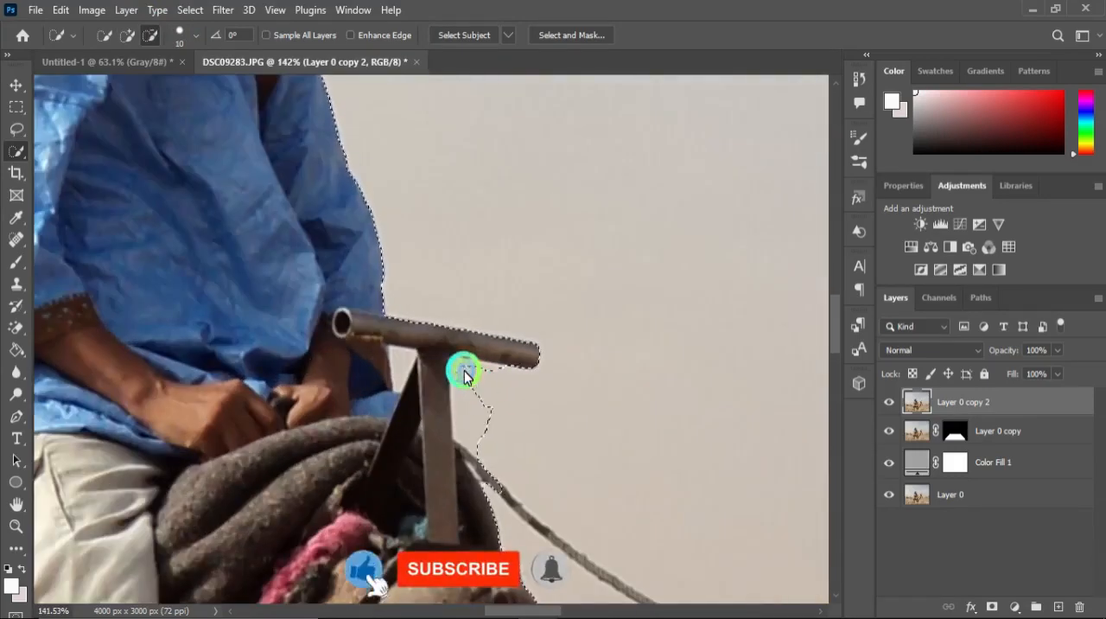
{"action": "mouse_move", "coordinate": [474, 374]}
{"action": "left_mouse_down"}
{"action": "mouse_move", "coordinate": [472, 427]}
{"action": "mouse_move", "coordinate": [464, 443]}
{"action": "mouse_move", "coordinate": [493, 447]}
{"action": "mouse_move", "coordinate": [461, 426]}
{"action": "left_mouse_up"}
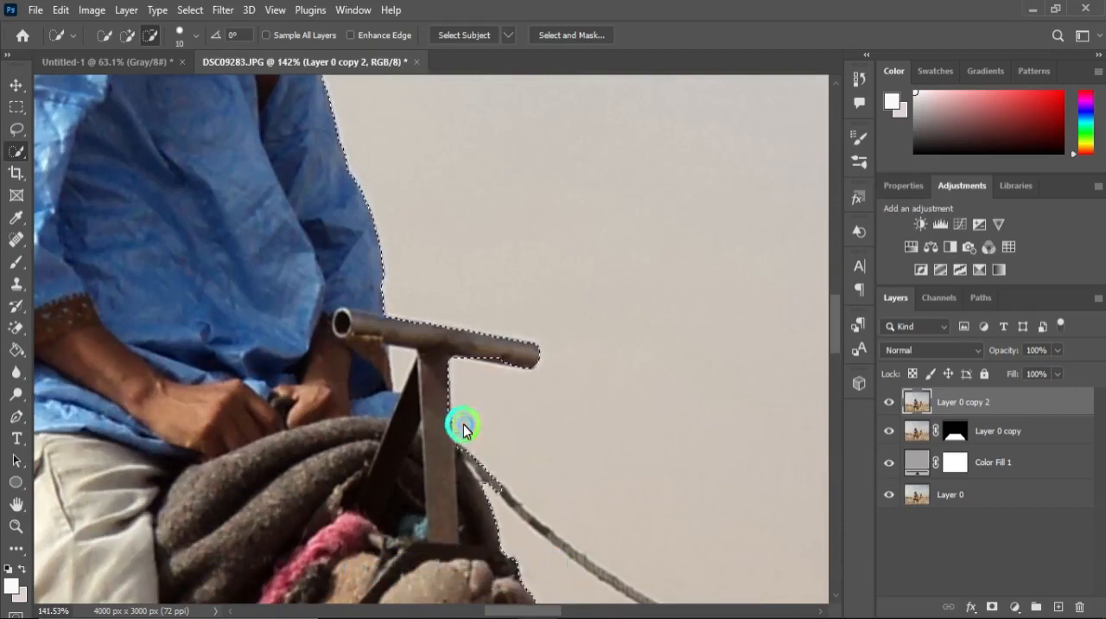
Refine the selection edges around the camel's head, mouth and ear.
{"action": "left_click", "coordinate": [128, 35]}
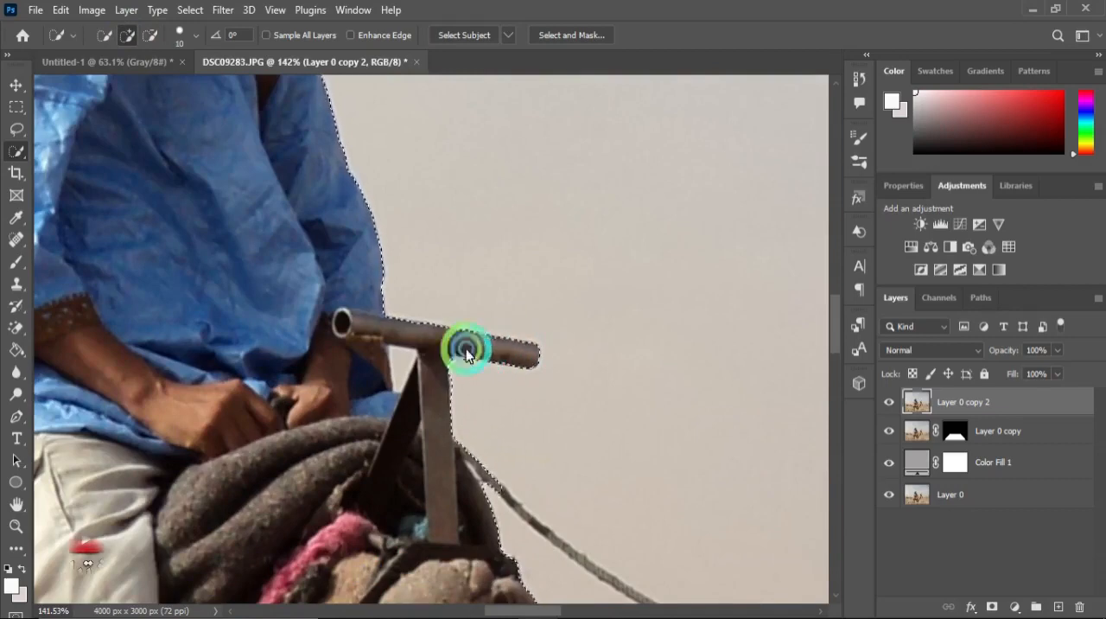
{"action": "scroll", "coordinate": [416, 338], "scroll_direction": "down", "scroll_amount": 8}
{"action": "scroll", "coordinate": [524, 481], "scroll_direction": "up", "scroll_amount": 4}
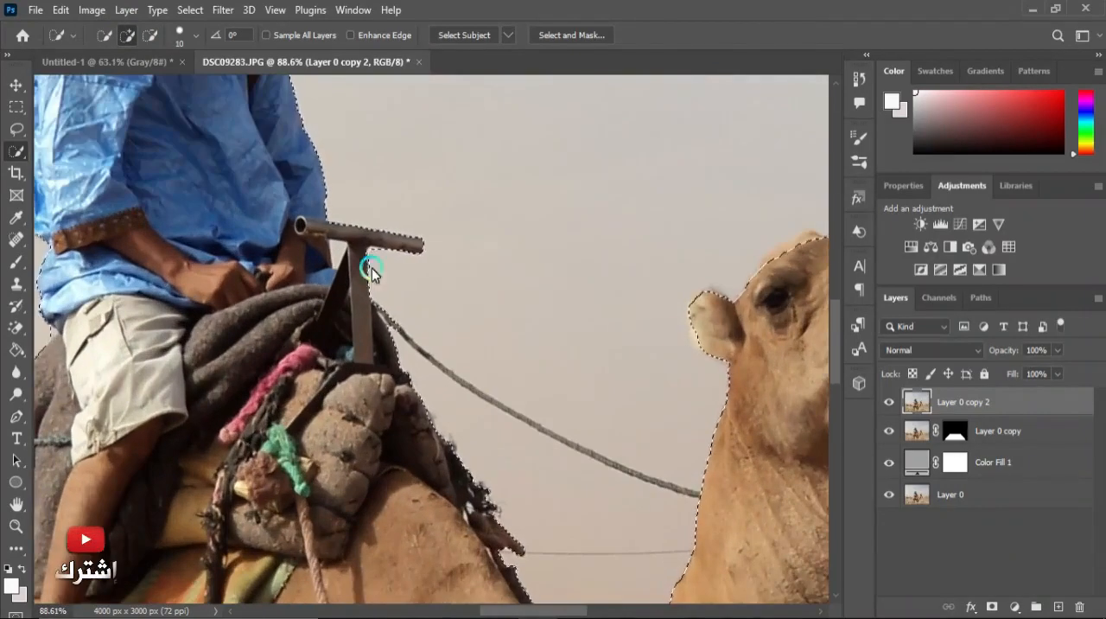
{"action": "left_click", "coordinate": [151, 36]}
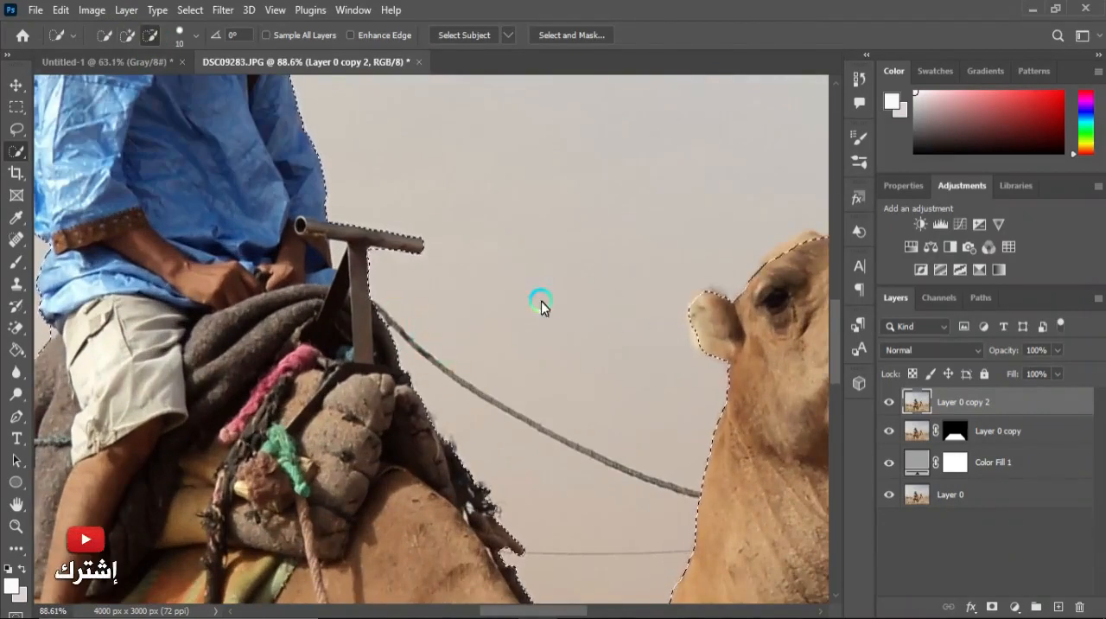
{"action": "scroll", "coordinate": [541, 303], "scroll_direction": "down", "scroll_amount": 1}
{"action": "scroll", "coordinate": [674, 230], "scroll_direction": "up", "scroll_amount": 5}
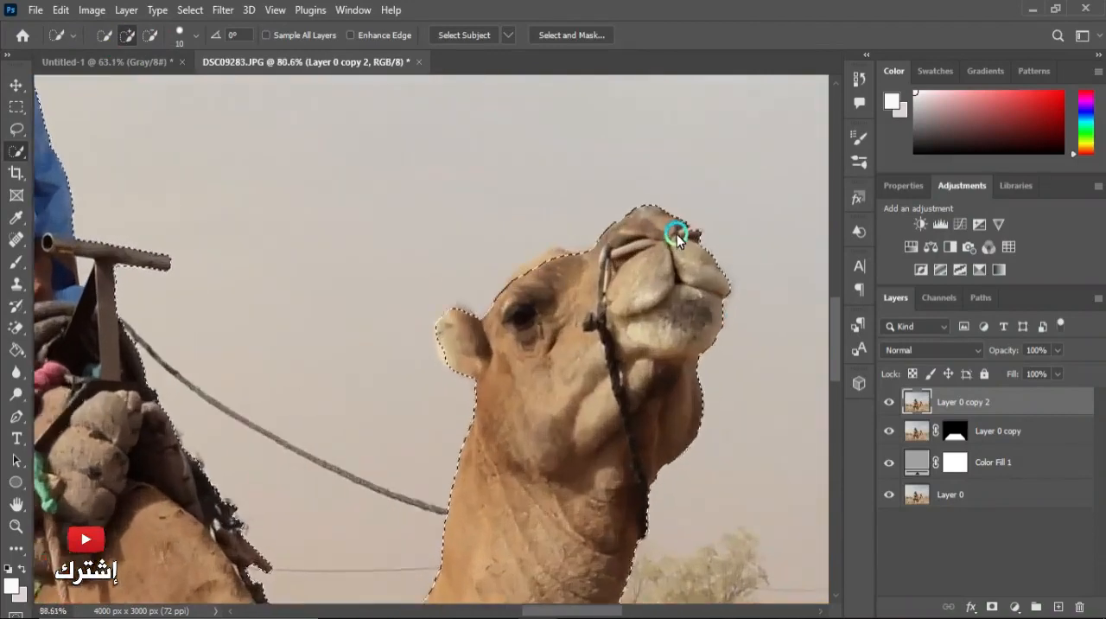
{"action": "mouse_move", "coordinate": [501, 275]}
{"action": "left_mouse_down"}
{"action": "mouse_move", "coordinate": [476, 259]}
{"action": "mouse_move", "coordinate": [425, 299]}
{"action": "mouse_move", "coordinate": [457, 267]}
{"action": "mouse_move", "coordinate": [484, 273]}
{"action": "mouse_move", "coordinate": [483, 285]}
{"action": "left_mouse_up"}
{"action": "left_click_drag", "start_coordinate": [286, 409], "coordinate": [295, 454]}
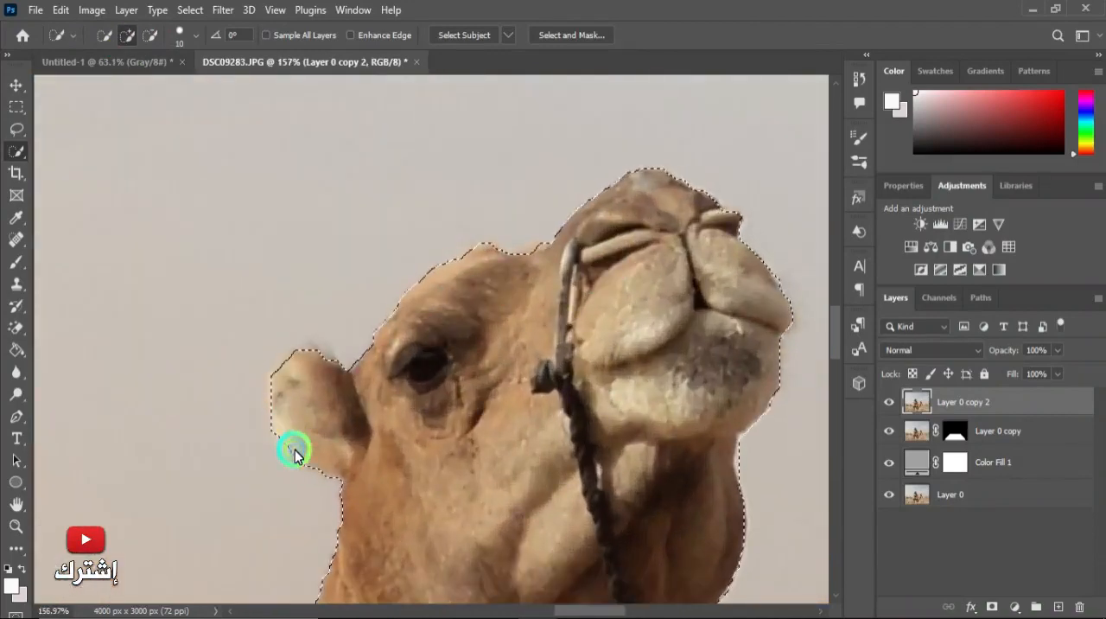
{"action": "mouse_move", "coordinate": [297, 412]}
{"action": "left_mouse_down"}
{"action": "mouse_move", "coordinate": [286, 367]}
{"action": "mouse_move", "coordinate": [317, 390]}
{"action": "left_mouse_up"}
Inspect the selection edges along the camel's head, neck and body.
{"action": "scroll", "coordinate": [313, 377], "scroll_direction": "down", "scroll_amount": 3}
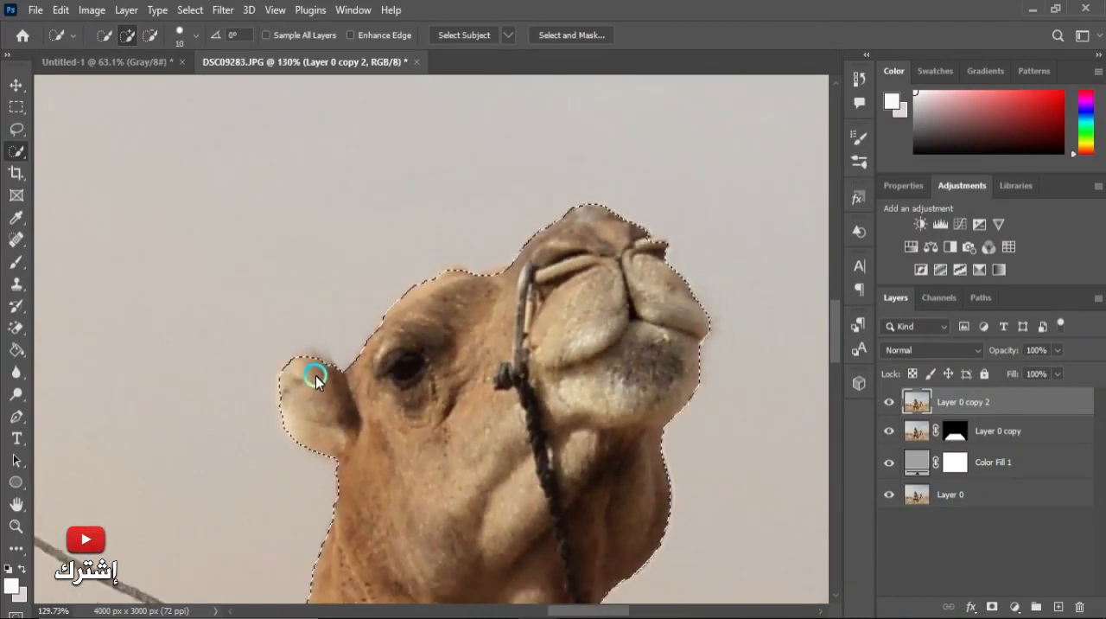
{"action": "scroll", "coordinate": [650, 270], "scroll_direction": "up", "scroll_amount": 3}
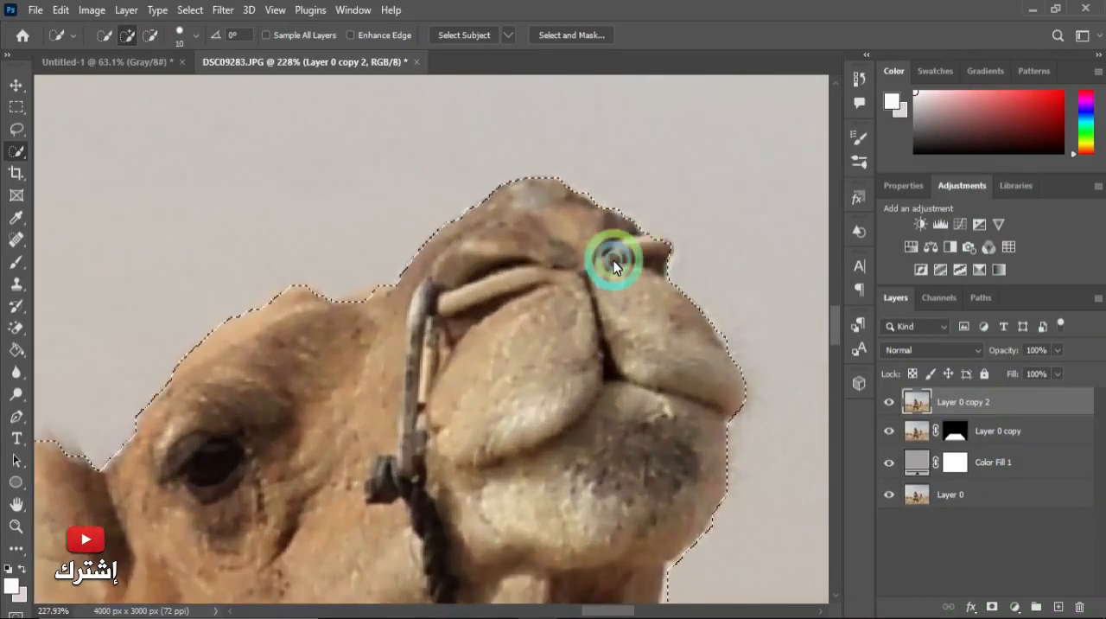
{"action": "scroll", "coordinate": [575, 259], "scroll_direction": "down", "scroll_amount": 5}
{"action": "scroll", "coordinate": [563, 462], "scroll_direction": "up", "scroll_amount": 3}
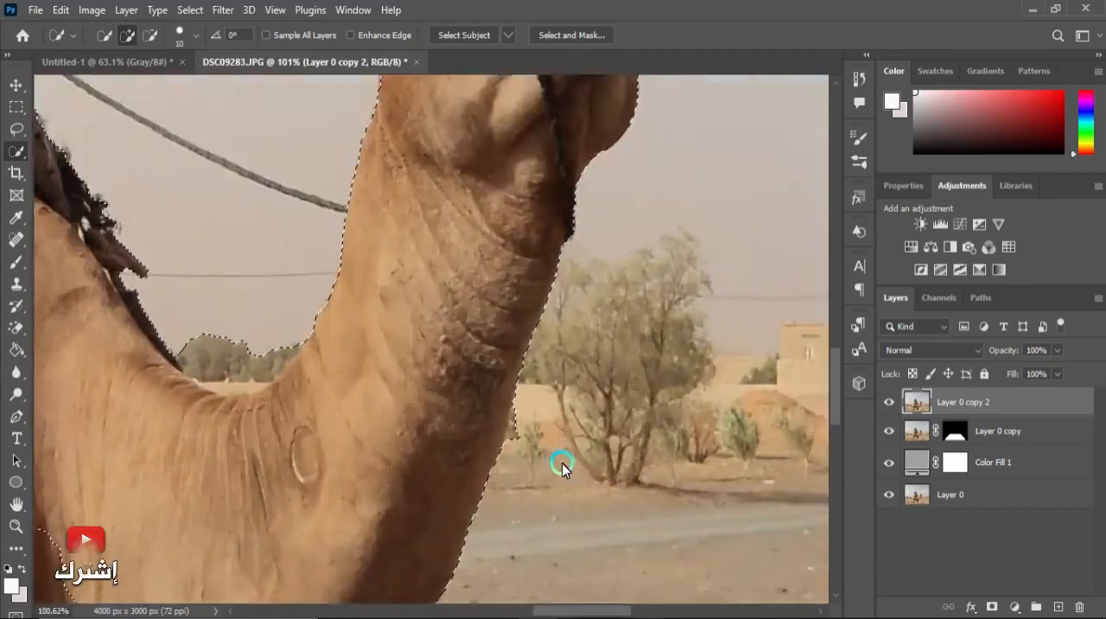
{"action": "left_click", "coordinate": [157, 38]}
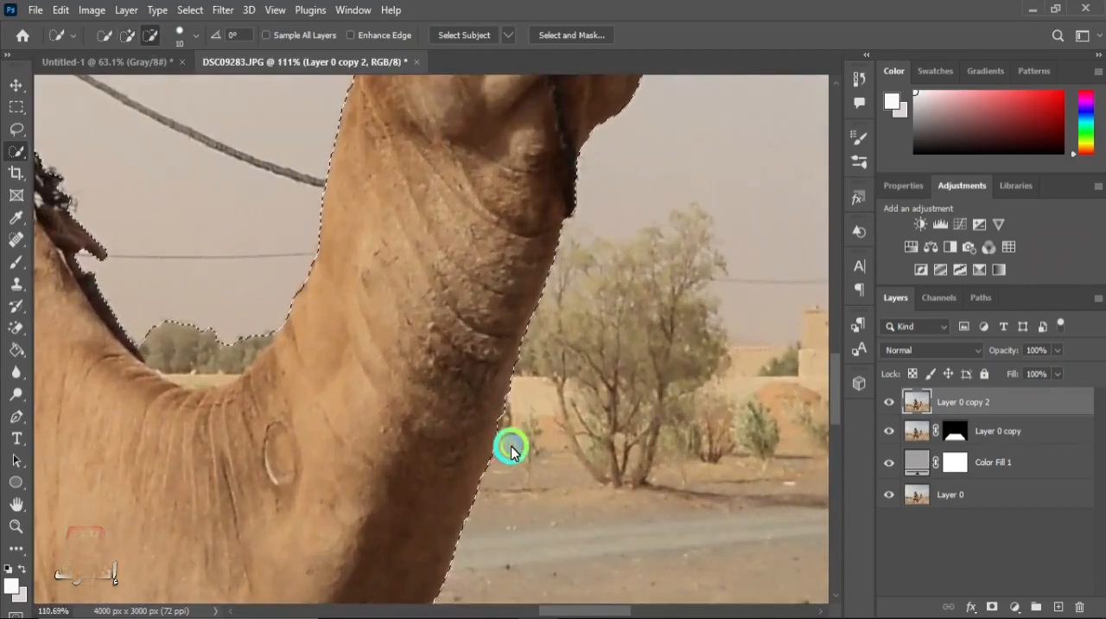
{"action": "scroll", "coordinate": [518, 445], "scroll_direction": "down", "scroll_amount": 2}
{"action": "scroll", "coordinate": [527, 442], "scroll_direction": "down", "scroll_amount": 4}
{"action": "scroll", "coordinate": [375, 427], "scroll_direction": "up", "scroll_amount": 4}
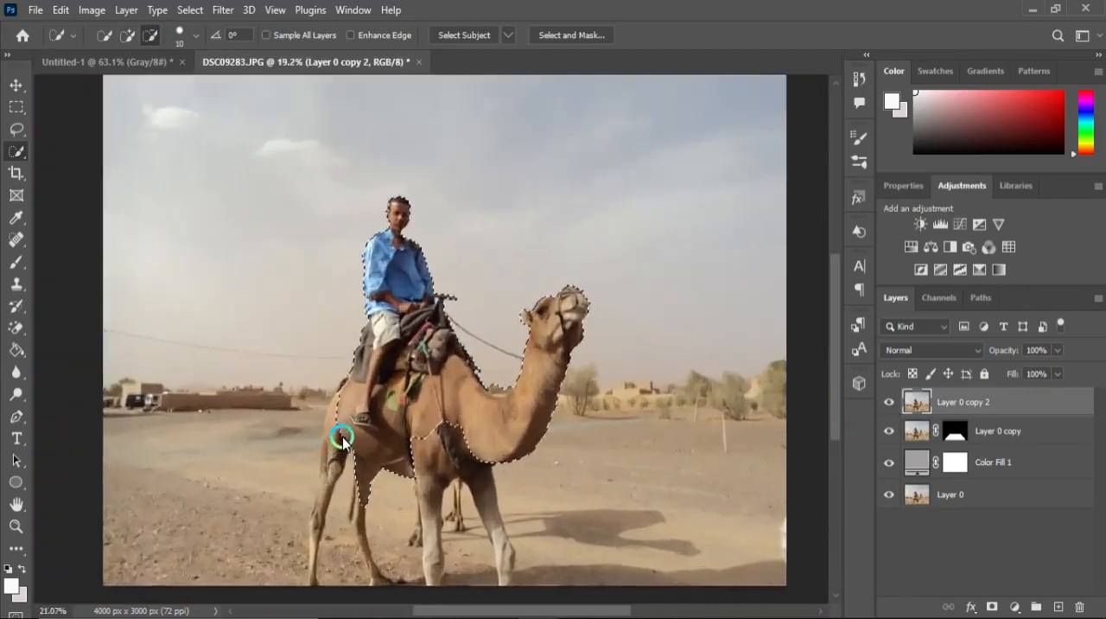
{"action": "scroll", "coordinate": [343, 389], "scroll_direction": "up", "scroll_amount": 2}
Add the missed edges of the camel's back and front leg to the selection.
{"action": "left_click", "coordinate": [127, 34]}
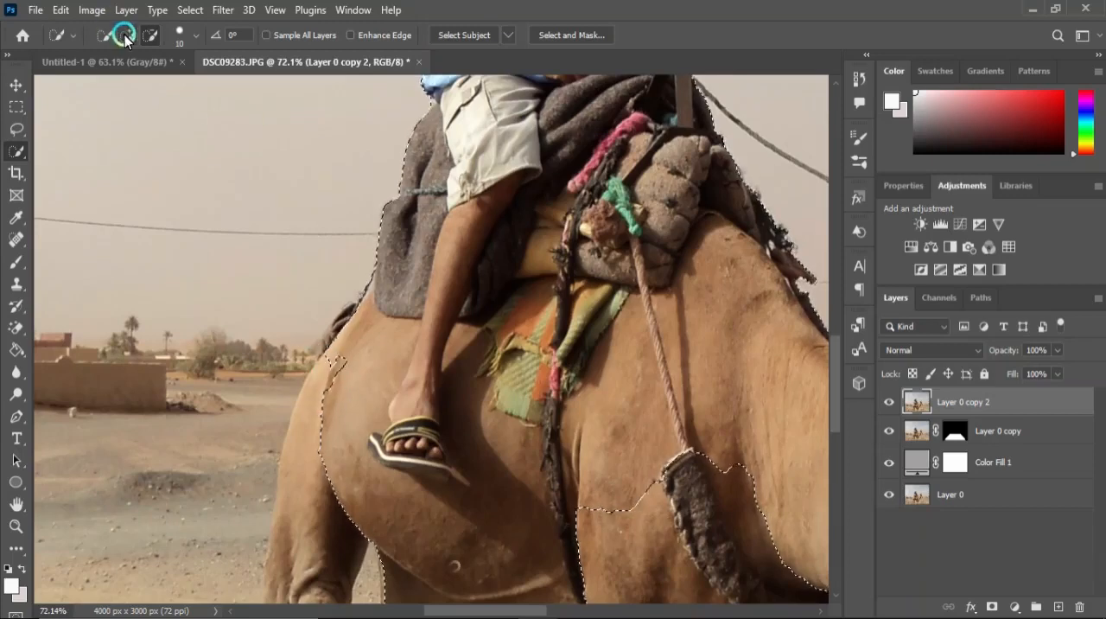
{"action": "mouse_move", "coordinate": [352, 360]}
{"action": "left_mouse_down"}
{"action": "mouse_move", "coordinate": [310, 400]}
{"action": "mouse_move", "coordinate": [340, 327]}
{"action": "left_mouse_up"}
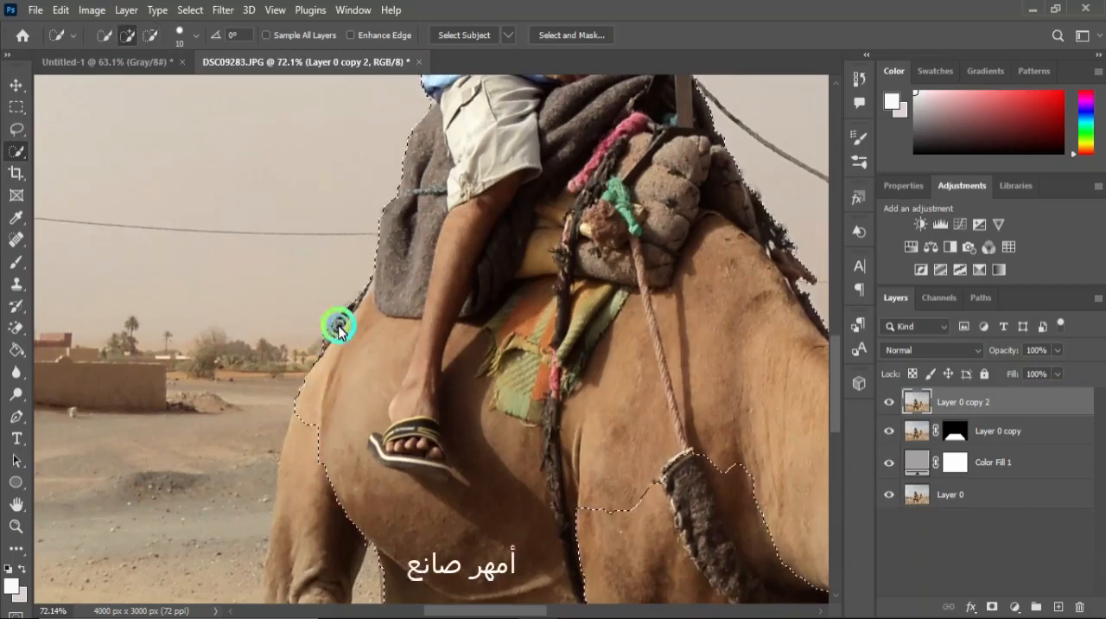
{"action": "mouse_move", "coordinate": [317, 458]}
{"action": "left_mouse_down"}
{"action": "mouse_move", "coordinate": [302, 506]}
{"action": "mouse_move", "coordinate": [300, 485]}
{"action": "mouse_move", "coordinate": [280, 502]}
{"action": "mouse_move", "coordinate": [281, 546]}
{"action": "left_mouse_up"}
Review the full rider-and-camel selection at different zoom levels.
{"action": "scroll", "coordinate": [368, 394], "scroll_direction": "down", "scroll_amount": 5}
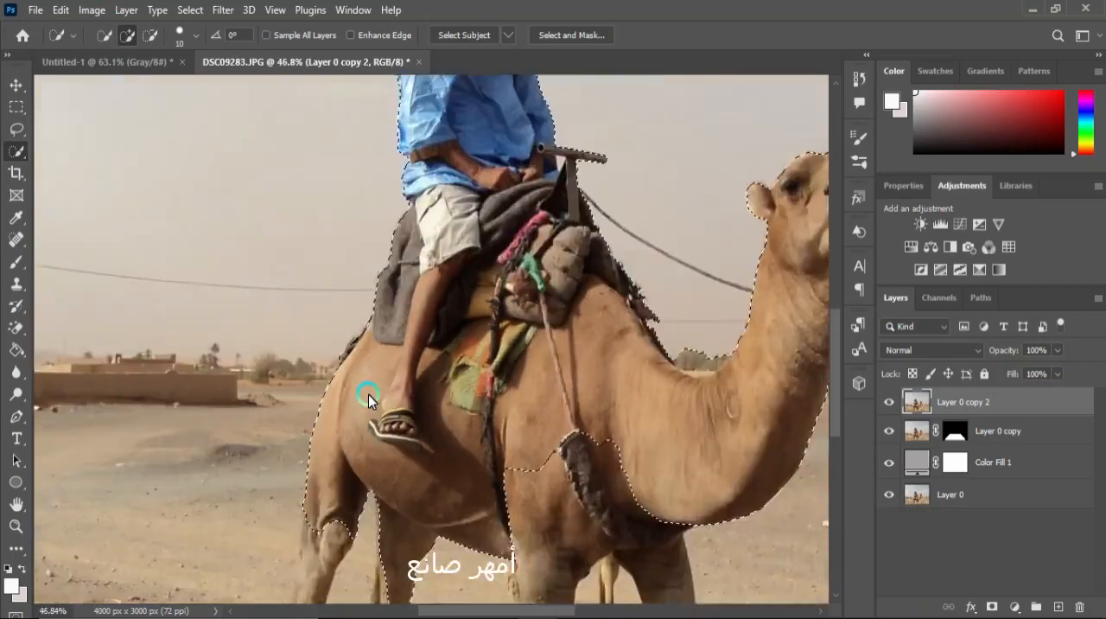
{"action": "scroll", "coordinate": [551, 441], "scroll_direction": "up", "scroll_amount": 4}
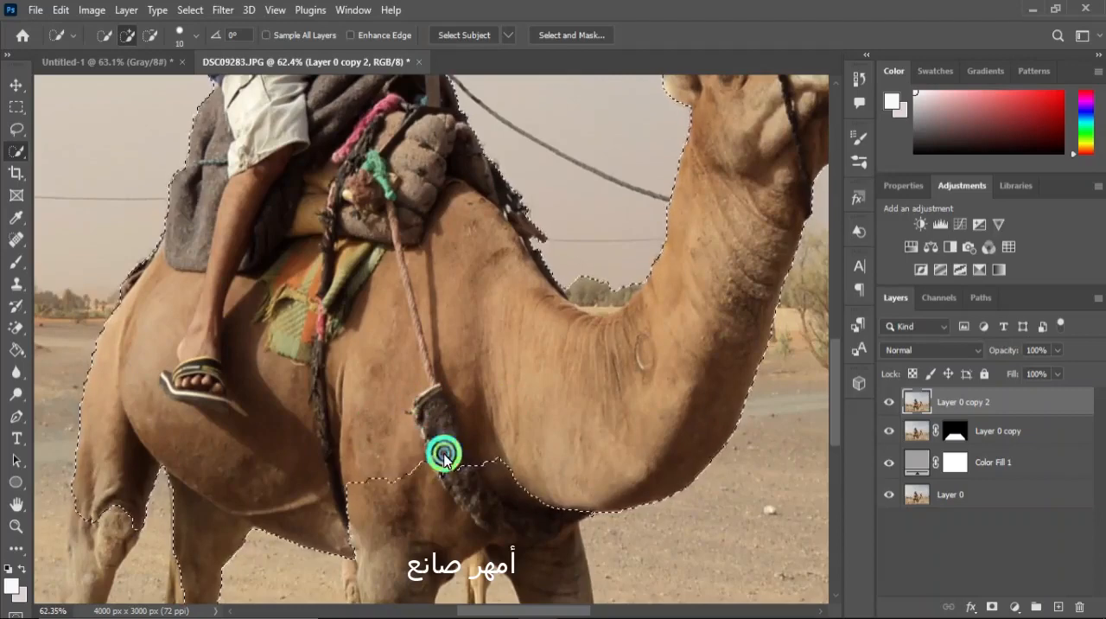
{"action": "scroll", "coordinate": [504, 477], "scroll_direction": "down", "scroll_amount": 4}
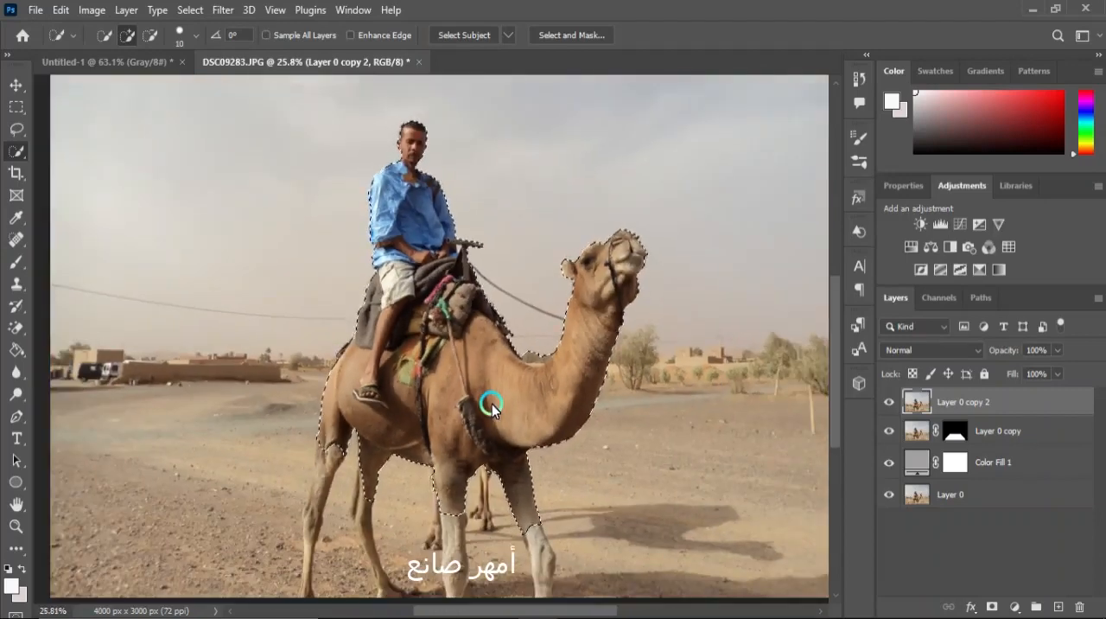
{"action": "scroll", "coordinate": [489, 400], "scroll_direction": "down", "scroll_amount": 2}
{"action": "scroll", "coordinate": [510, 419], "scroll_direction": "down", "scroll_amount": 1}
{"action": "scroll", "coordinate": [533, 432], "scroll_direction": "up", "scroll_amount": 2}
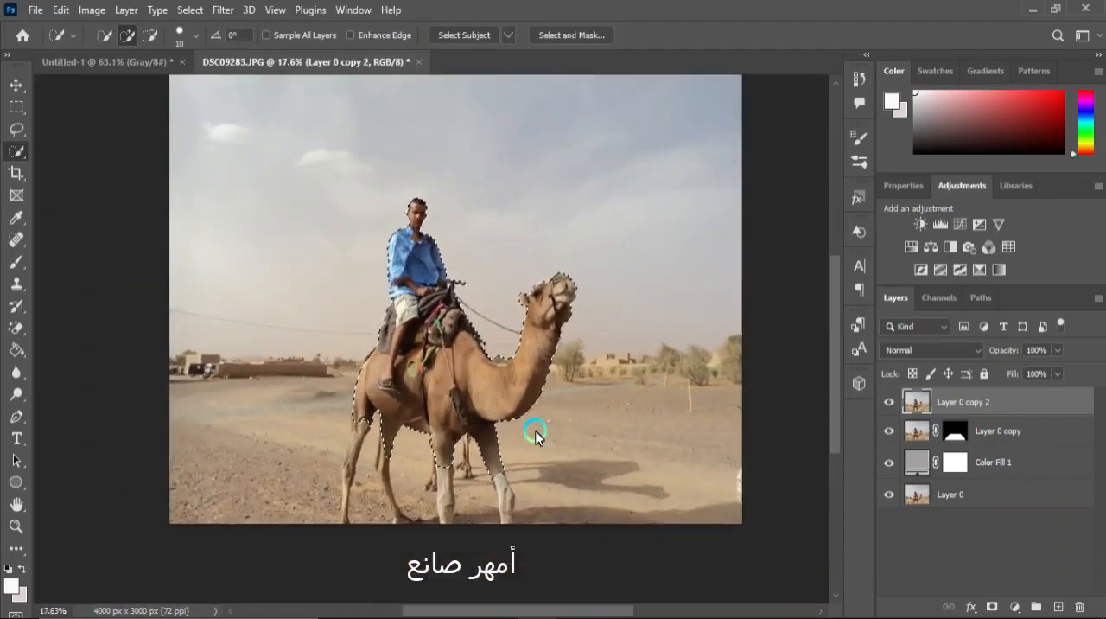
{"action": "scroll", "coordinate": [534, 434], "scroll_direction": "up", "scroll_amount": 1}
{"action": "scroll", "coordinate": [407, 349], "scroll_direction": "up", "scroll_amount": 1}
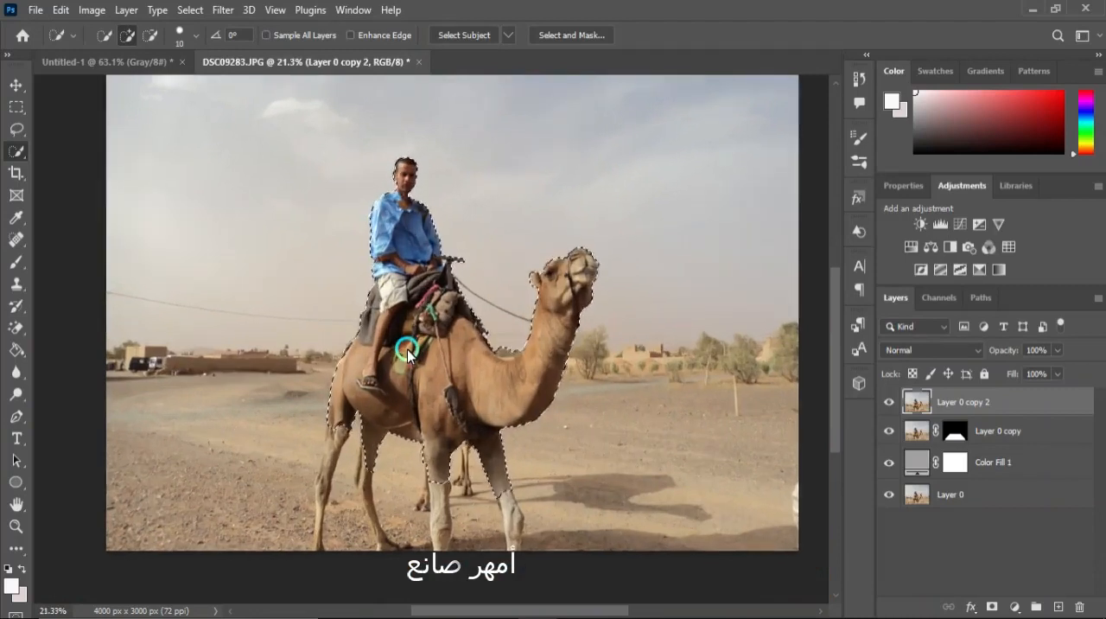
{"action": "scroll", "coordinate": [954, 434], "scroll_direction": "down", "scroll_amount": 4}
Add a layer mask to Layer 0 copy 2 from the rider-and-camel selection.
{"action": "left_click", "coordinate": [961, 406]}
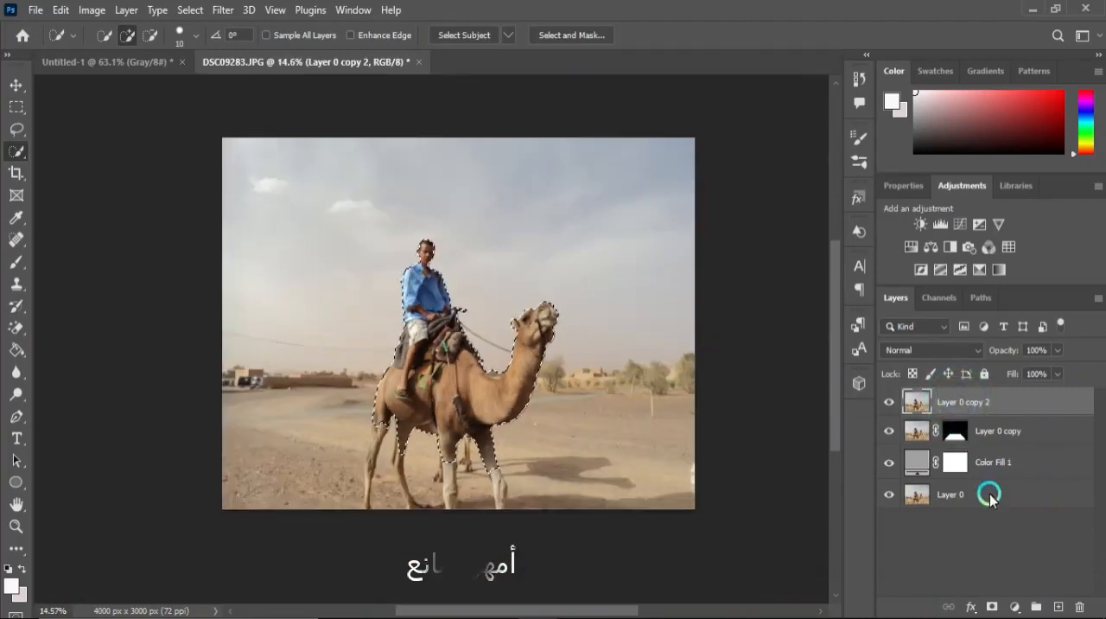
{"action": "left_click", "coordinate": [995, 606]}
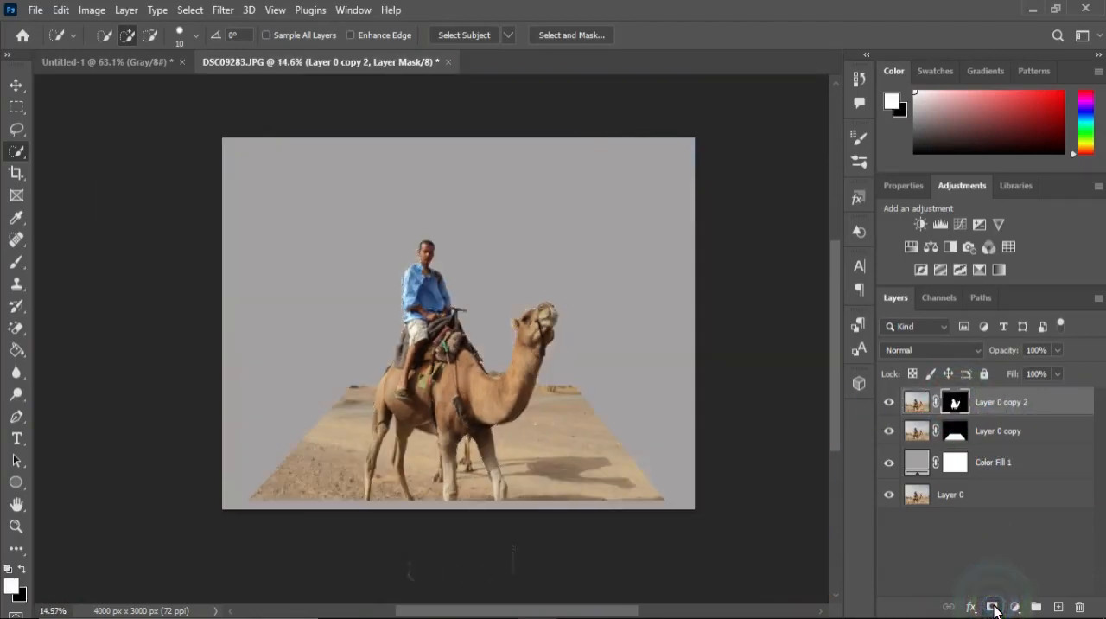
{"action": "scroll", "coordinate": [371, 349], "scroll_direction": "up", "scroll_amount": 3}
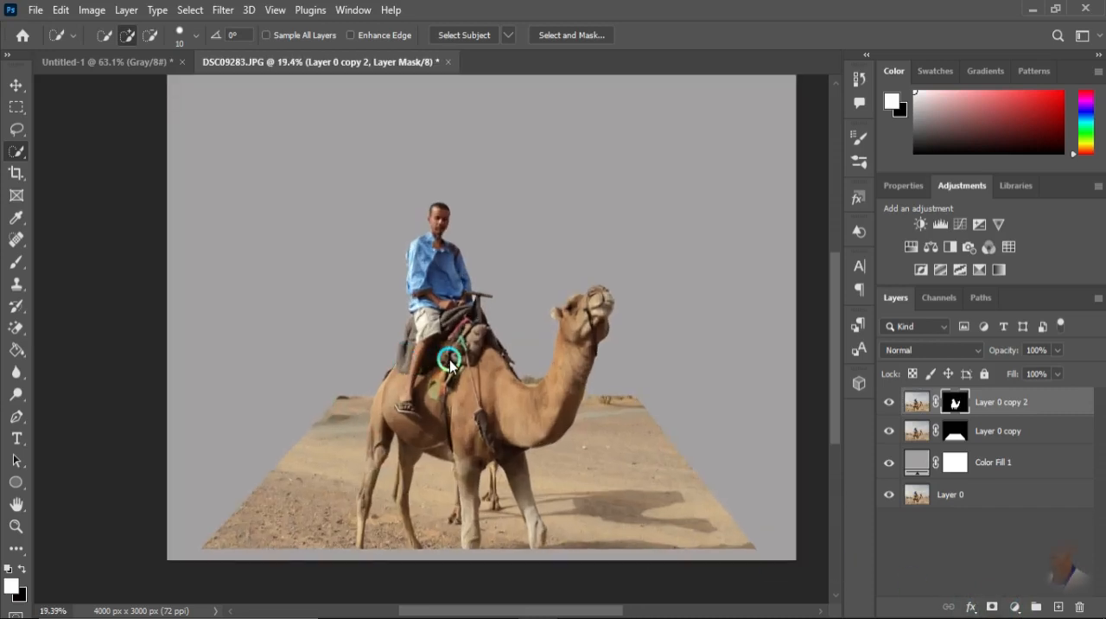
{"action": "scroll", "coordinate": [450, 363], "scroll_direction": "down", "scroll_amount": 2}
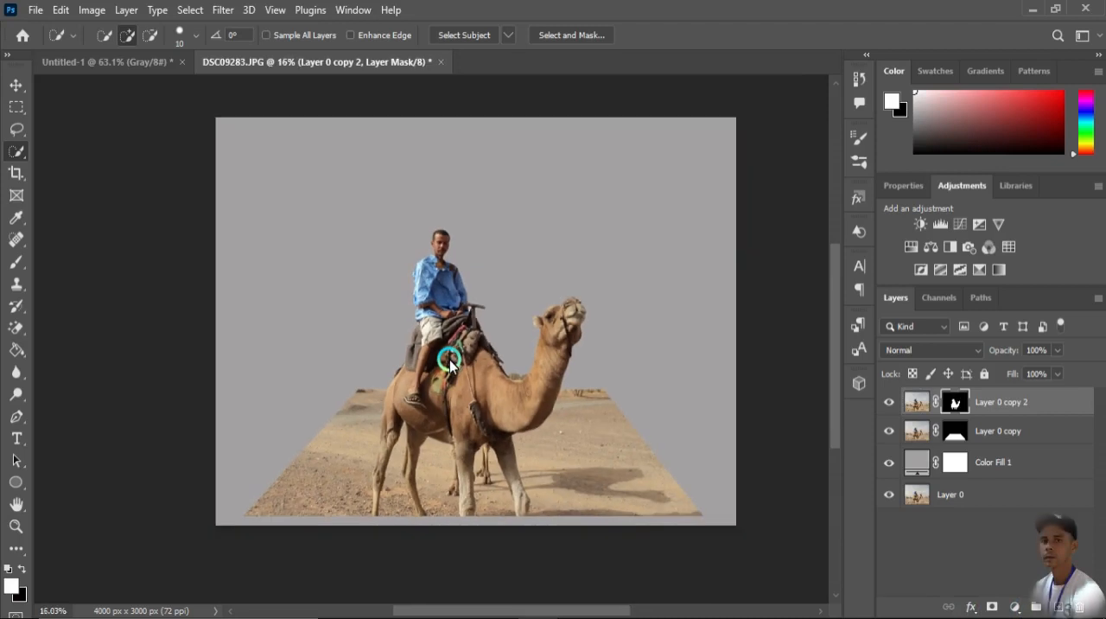
Erase the leftover background halo around the reins and the camel's hump from Layer 0 copy 2's mask.
{"action": "scroll", "coordinate": [449, 458], "scroll_direction": "up", "scroll_amount": 5}
{"action": "key", "text": "e"}
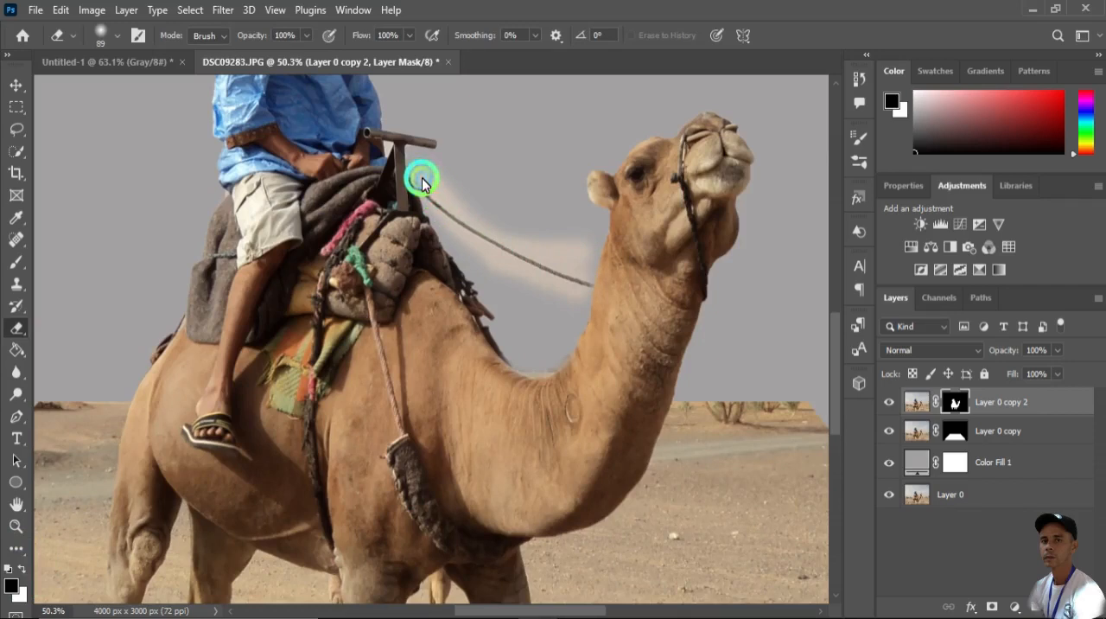
{"action": "left_click", "coordinate": [482, 302]}
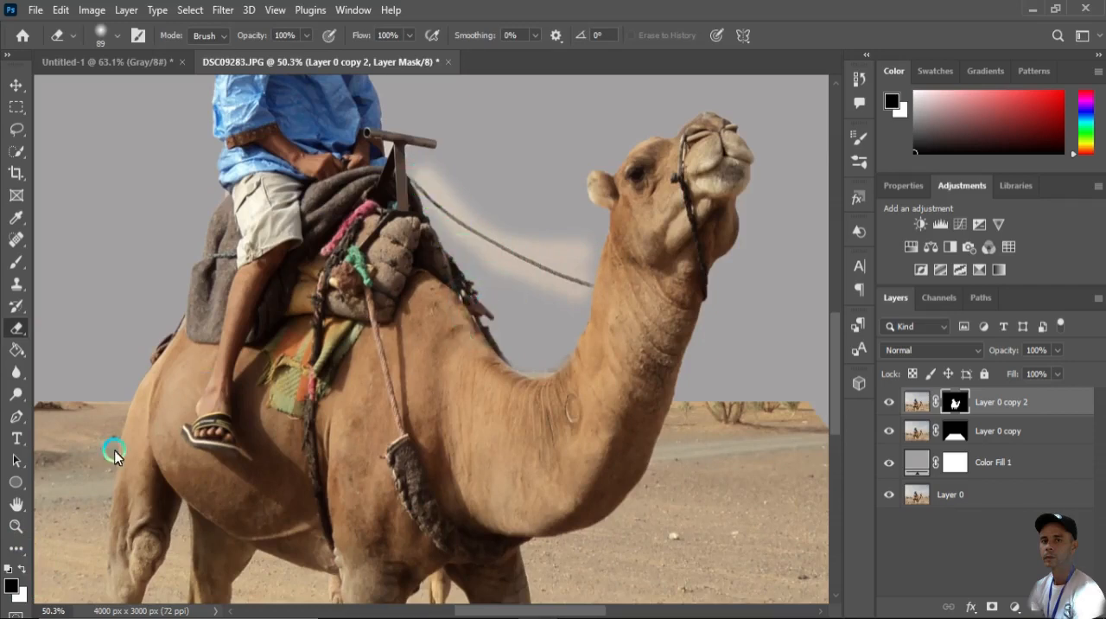
{"action": "left_click", "coordinate": [21, 567]}
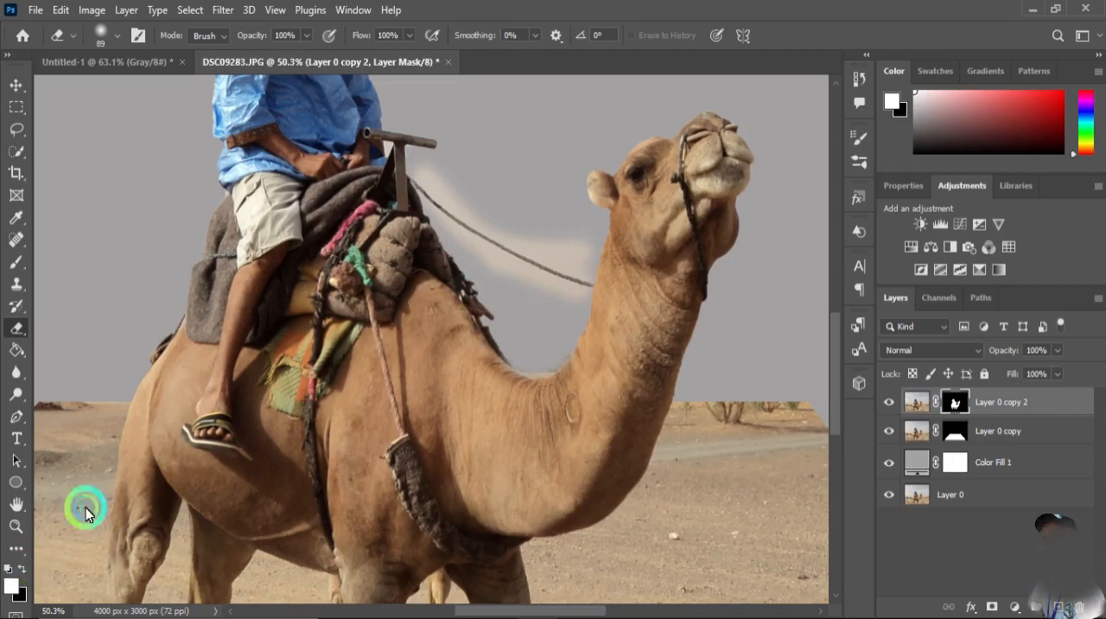
{"action": "scroll", "coordinate": [489, 233], "scroll_direction": "up", "scroll_amount": 3}
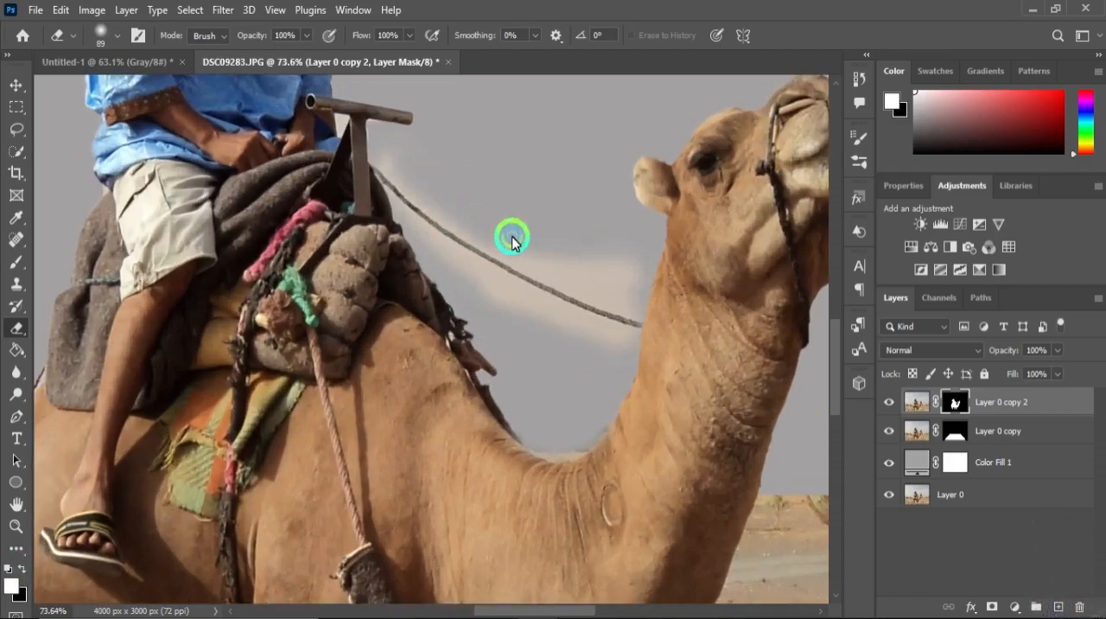
{"action": "mouse_move", "coordinate": [556, 259]}
{"action": "left_mouse_down"}
{"action": "mouse_move", "coordinate": [619, 279]}
{"action": "mouse_move", "coordinate": [512, 241]}
{"action": "left_mouse_up"}
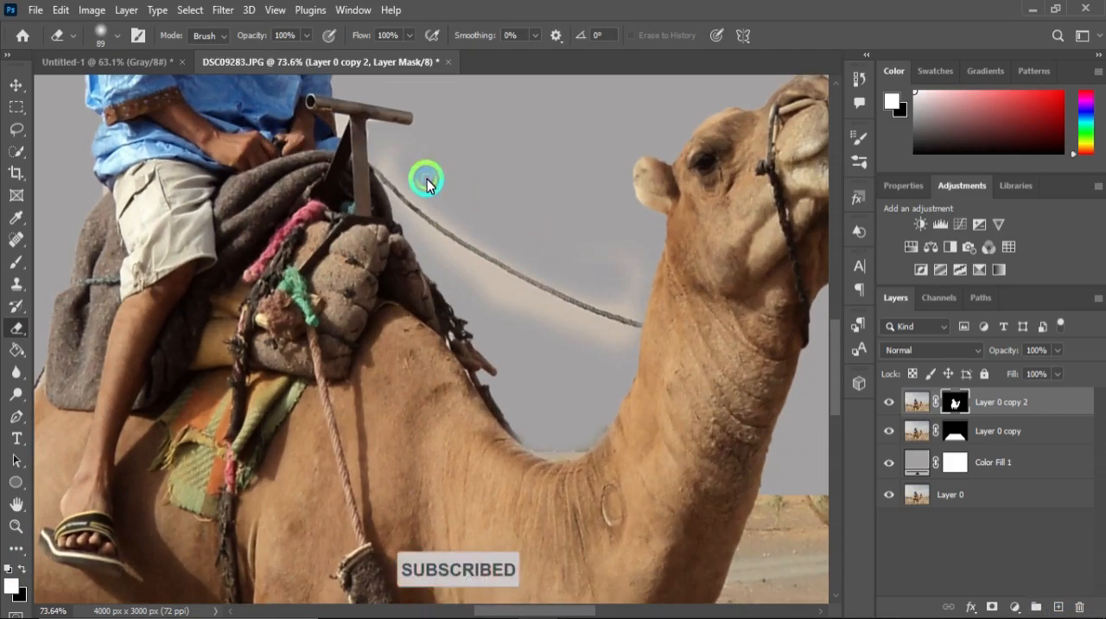
{"action": "left_click_drag", "start_coordinate": [427, 178], "coordinate": [399, 156]}
{"action": "left_click", "coordinate": [400, 157]}
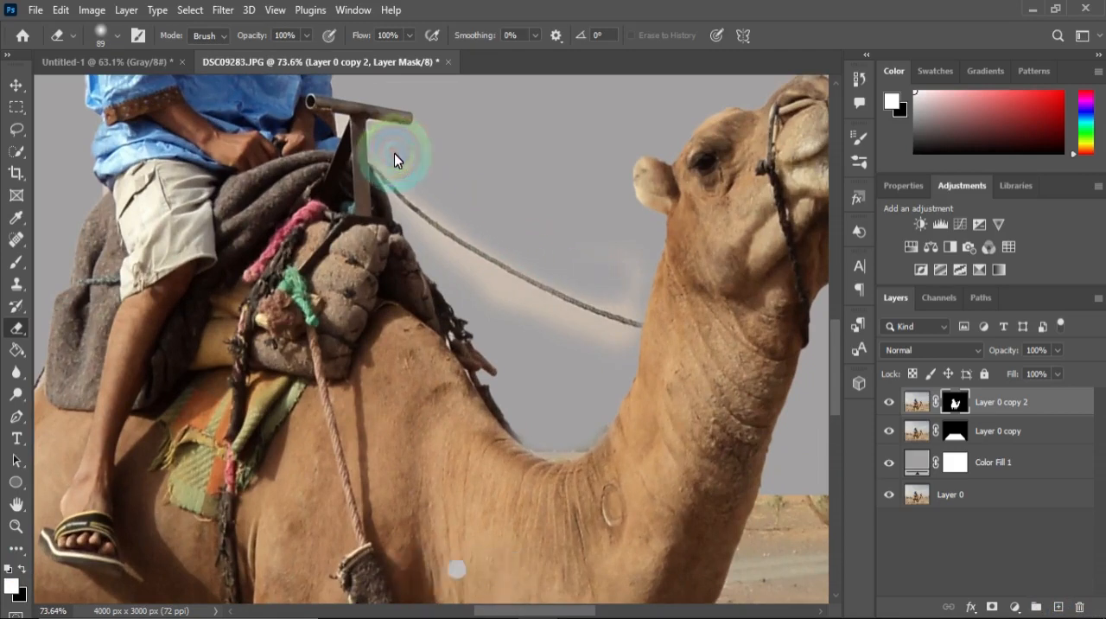
{"action": "left_click", "coordinate": [462, 201]}
{"action": "mouse_move", "coordinate": [618, 267]}
{"action": "left_mouse_down"}
{"action": "mouse_move", "coordinate": [631, 267]}
{"action": "mouse_move", "coordinate": [575, 294]}
{"action": "mouse_move", "coordinate": [460, 287]}
{"action": "left_mouse_up"}
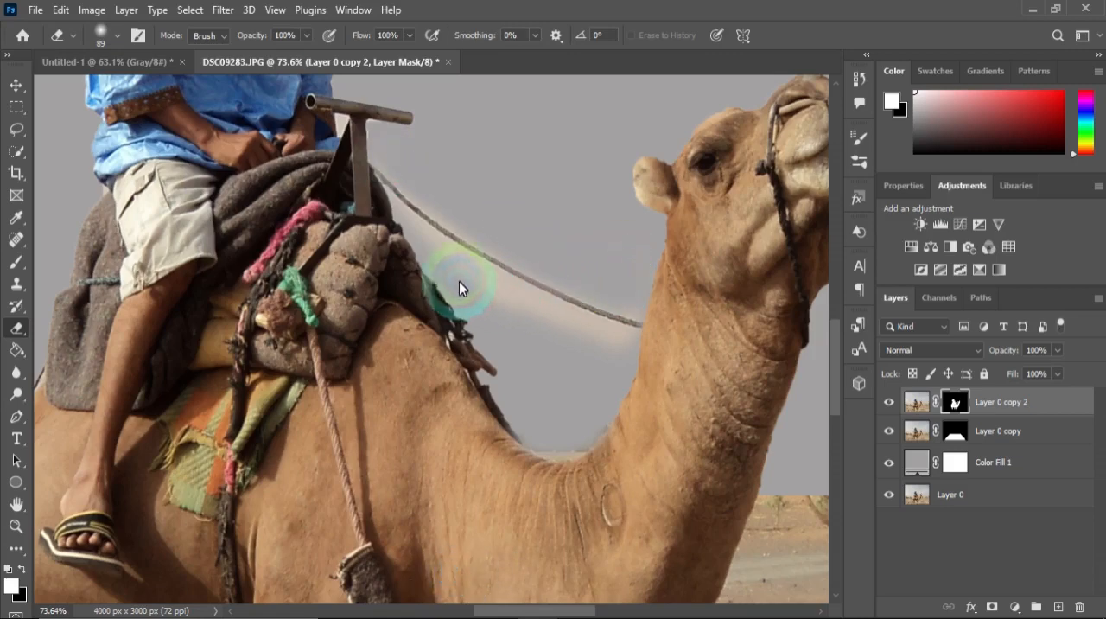
{"action": "mouse_move", "coordinate": [514, 317]}
{"action": "left_mouse_down"}
{"action": "mouse_move", "coordinate": [602, 350]}
{"action": "mouse_move", "coordinate": [525, 324]}
{"action": "left_mouse_up"}
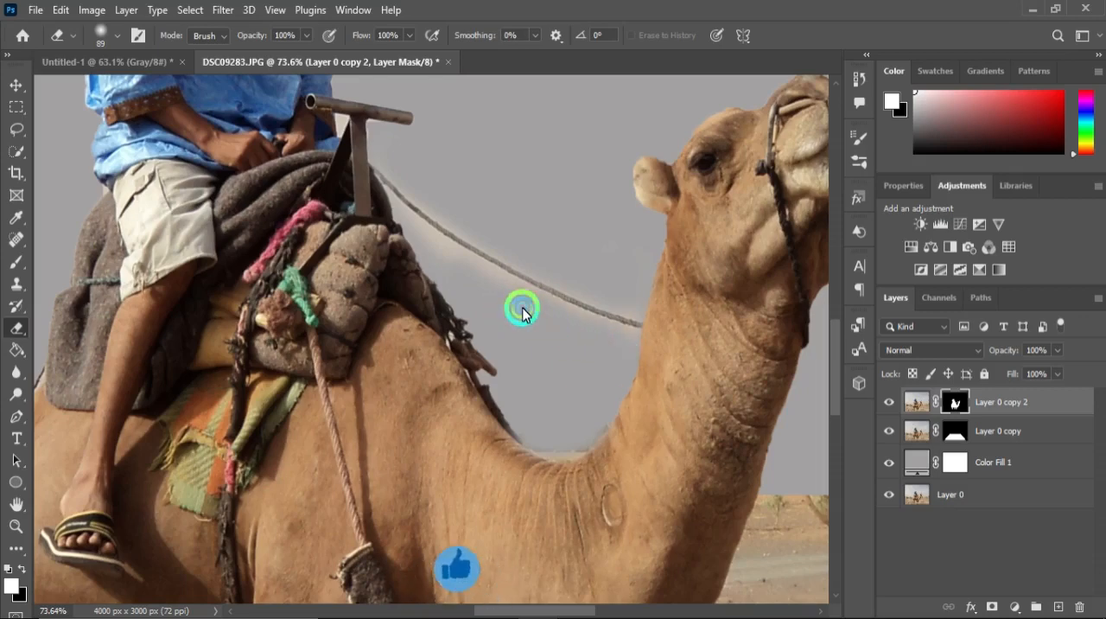
{"action": "mouse_move", "coordinate": [481, 290]}
{"action": "left_mouse_down"}
{"action": "mouse_move", "coordinate": [446, 266]}
{"action": "mouse_move", "coordinate": [459, 306]}
{"action": "left_mouse_up"}
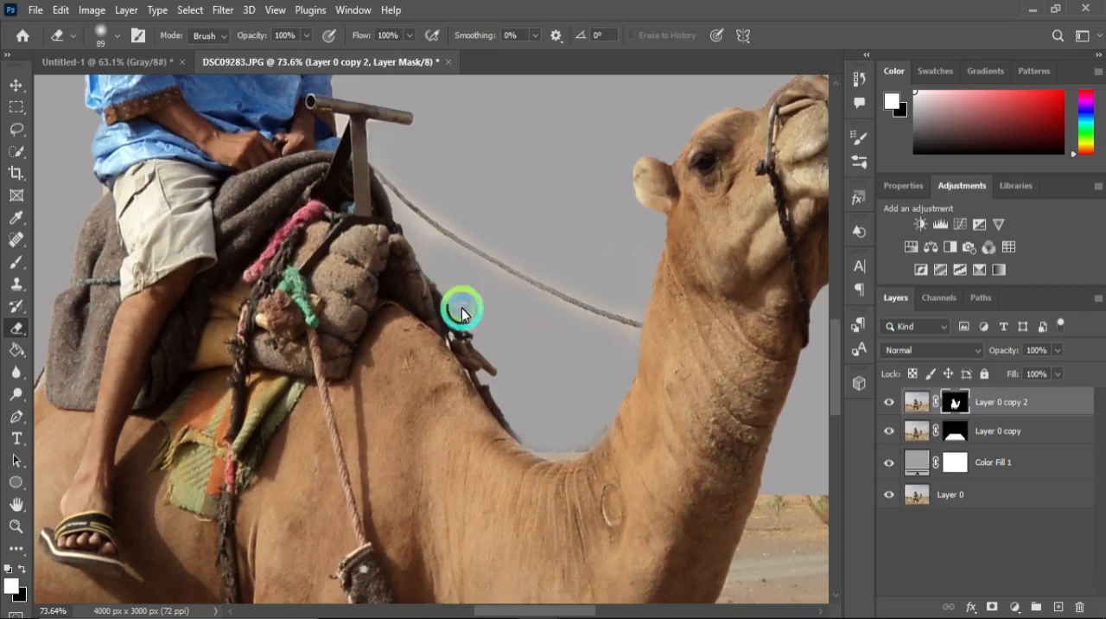
Load the ground-plane mask of Layer 0 copy as a selection.
{"action": "scroll", "coordinate": [538, 380], "scroll_direction": "down", "scroll_amount": 5}
{"action": "scroll", "coordinate": [365, 333], "scroll_direction": "down", "scroll_amount": 4}
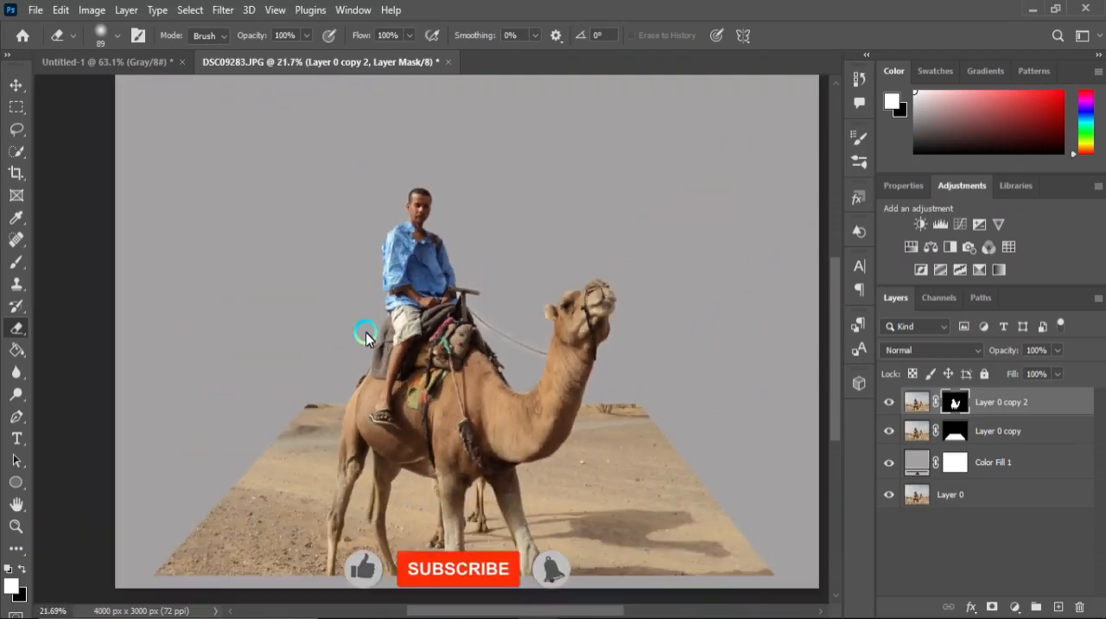
{"action": "scroll", "coordinate": [304, 474], "scroll_direction": "up", "scroll_amount": 2}
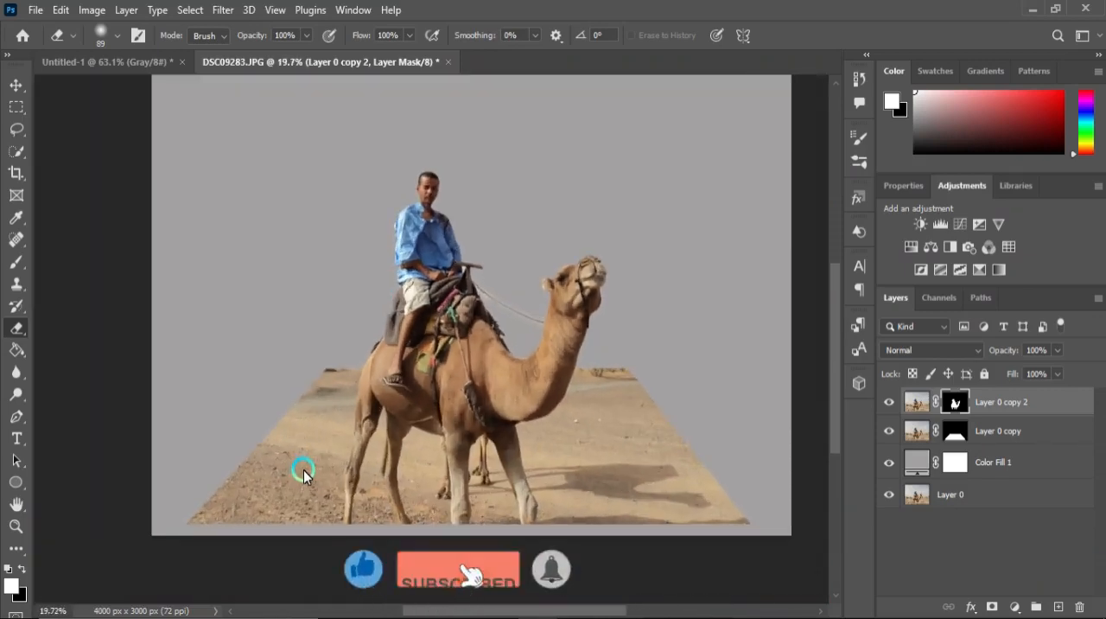
{"action": "scroll", "coordinate": [450, 413], "scroll_direction": "down", "scroll_amount": 2}
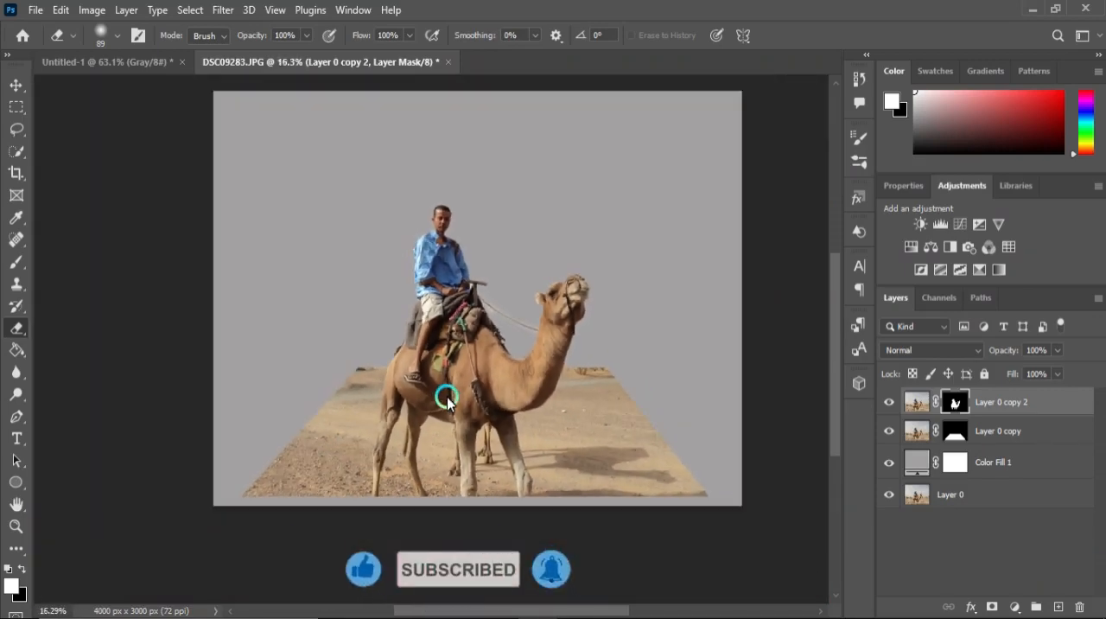
{"action": "scroll", "coordinate": [855, 447], "scroll_direction": "up", "scroll_amount": 3}
{"action": "left_click", "coordinate": [953, 439]}
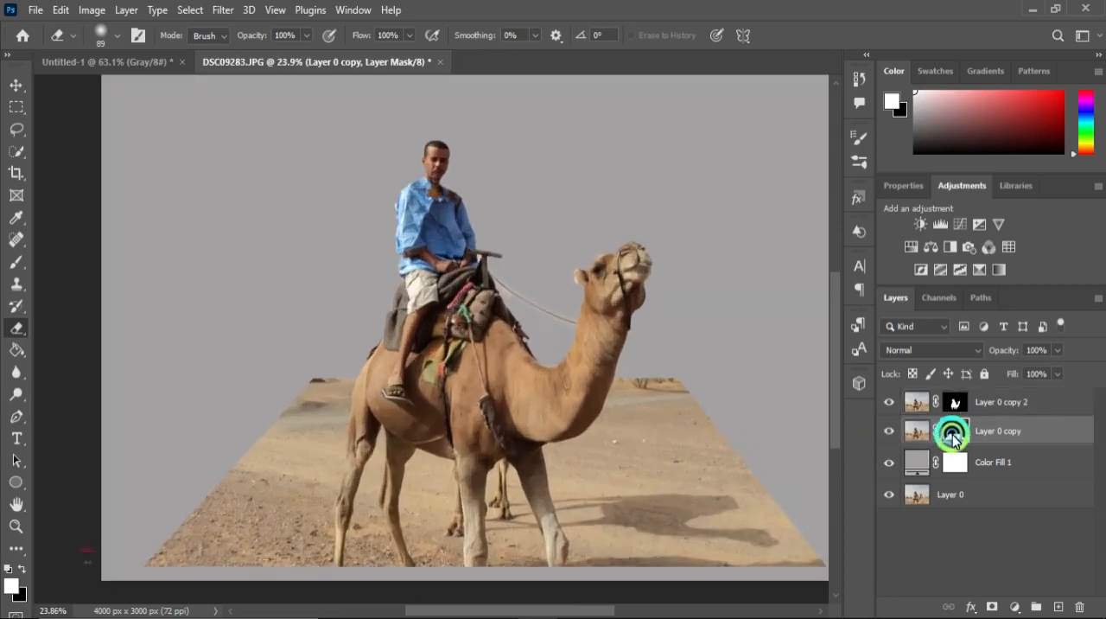
{"action": "left_click", "coordinate": [953, 439], "text": "ctrl"}
{"action": "scroll", "coordinate": [432, 389], "scroll_direction": "down", "scroll_amount": 2}
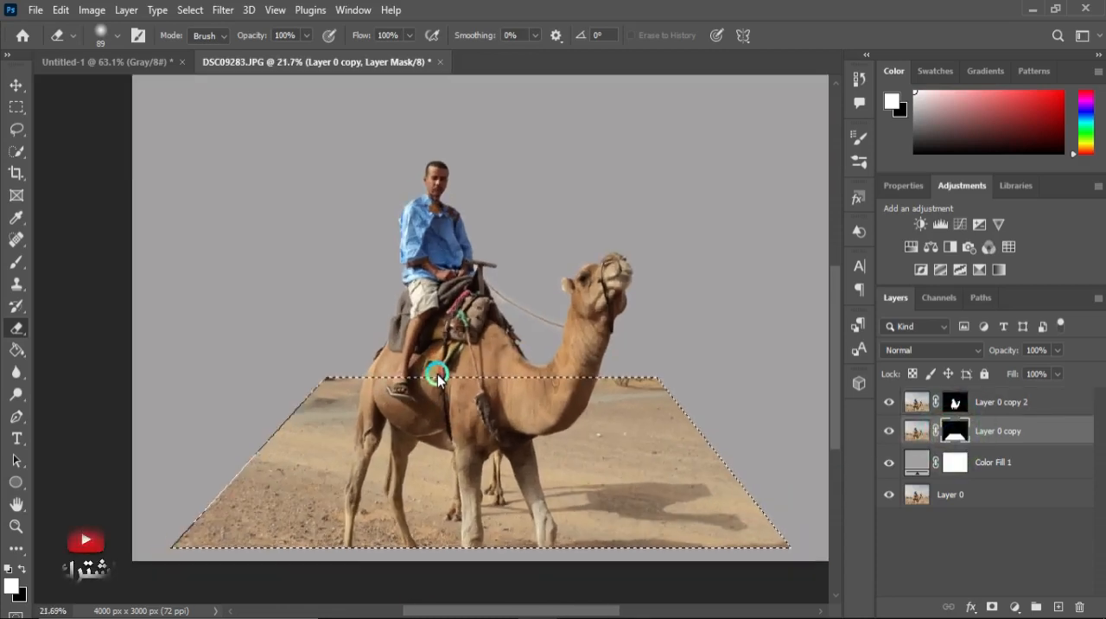
{"action": "scroll", "coordinate": [439, 462], "scroll_direction": "up", "scroll_amount": 1}
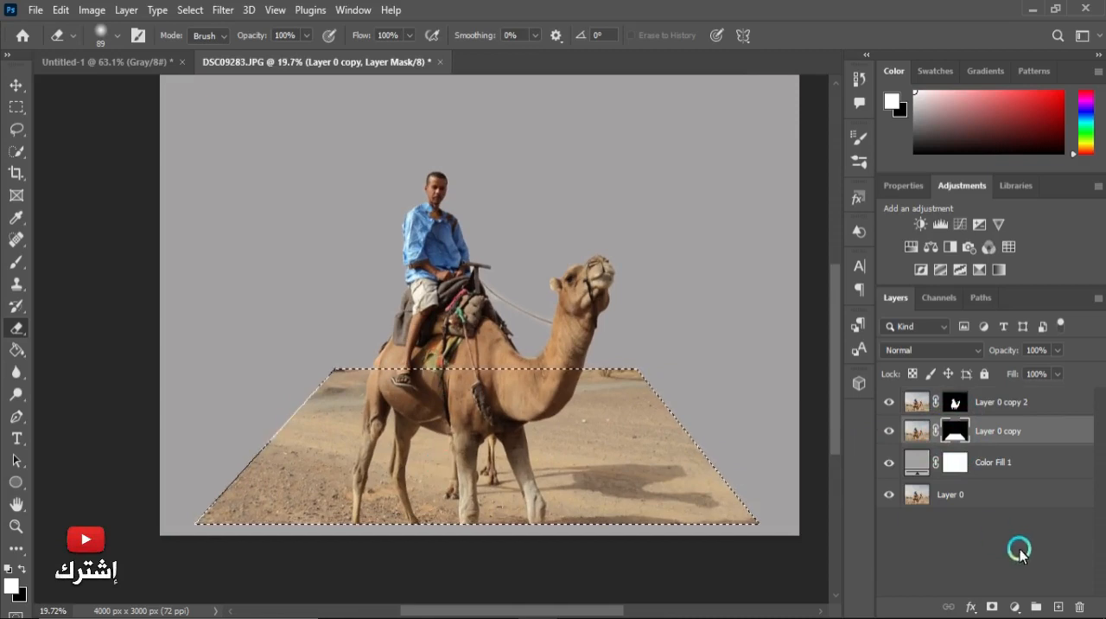
Add a white 25 px outside Stroke layer style to Layer 0 copy.
{"action": "left_click", "coordinate": [971, 608]}
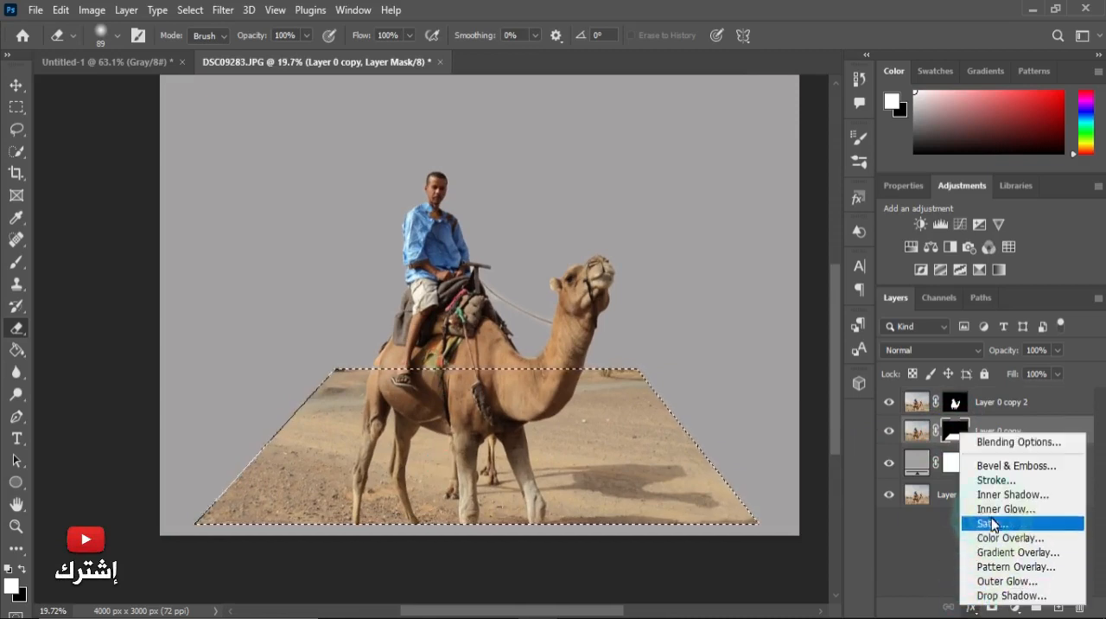
{"action": "left_click", "coordinate": [995, 477]}
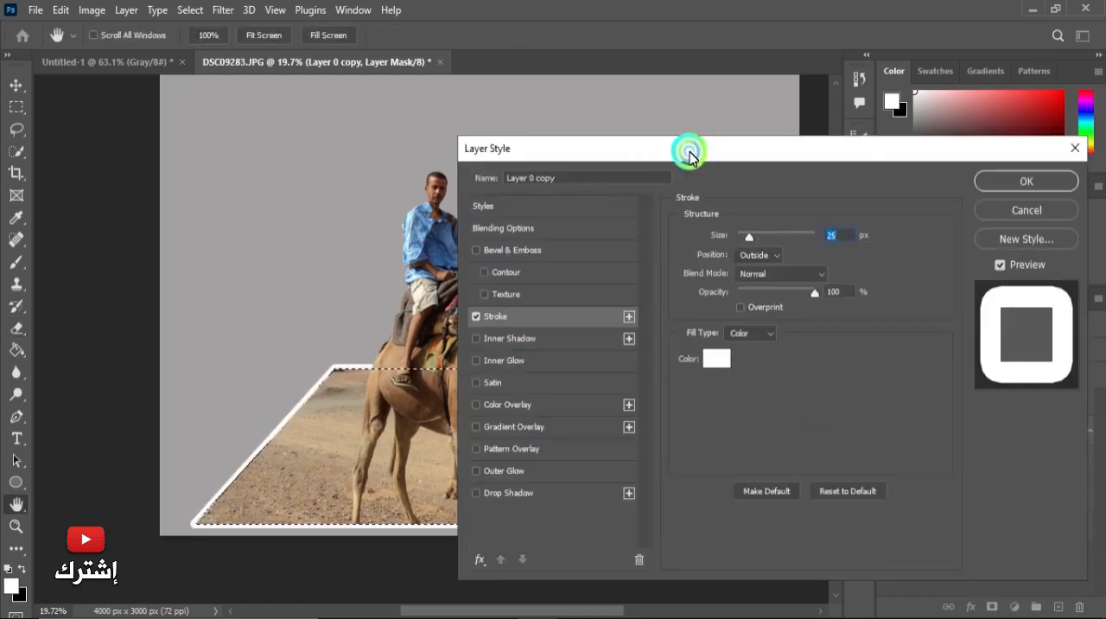
{"action": "left_click_drag", "start_coordinate": [686, 153], "coordinate": [698, 172]}
{"action": "left_click", "coordinate": [1000, 200]}
Deselect the ground-plane selection.
{"action": "key", "text": "e"}
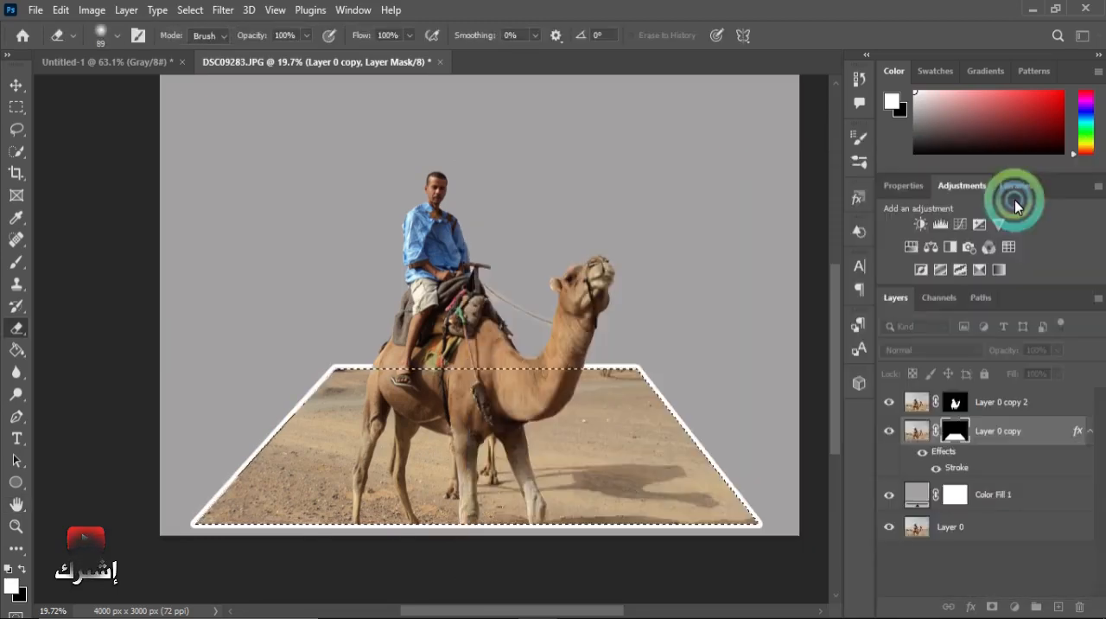
{"action": "left_click", "coordinate": [189, 12]}
{"action": "left_click", "coordinate": [202, 43]}
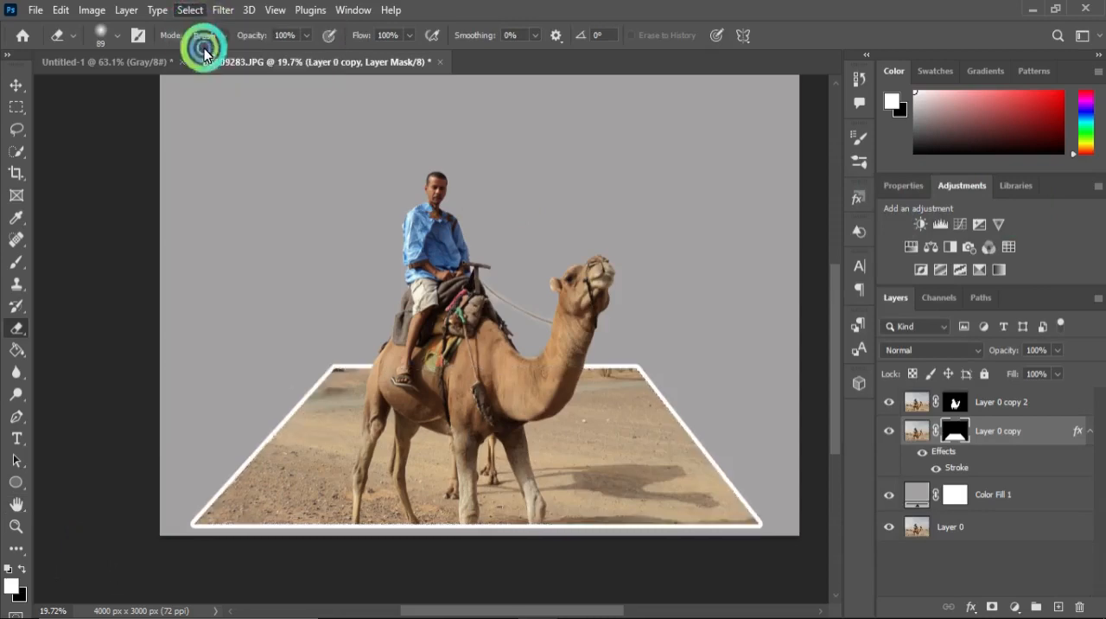
{"action": "scroll", "coordinate": [474, 578], "scroll_direction": "up", "scroll_amount": 1}
{"action": "scroll", "coordinate": [413, 428], "scroll_direction": "down", "scroll_amount": 3}
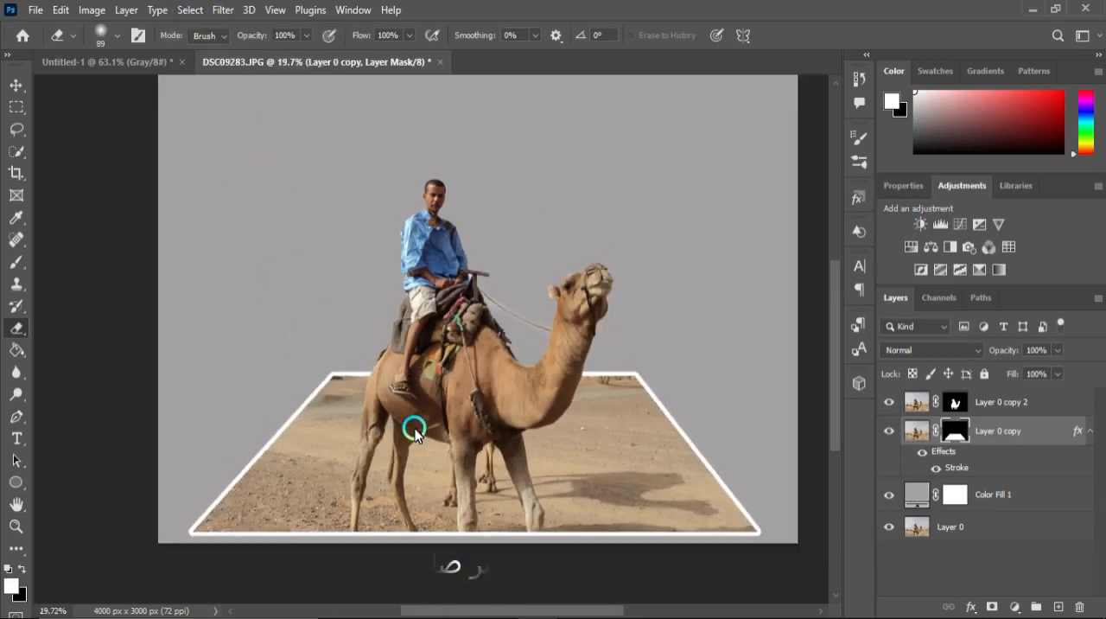
{"action": "scroll", "coordinate": [424, 541], "scroll_direction": "up", "scroll_amount": 1}
{"action": "scroll", "coordinate": [424, 541], "scroll_direction": "up", "scroll_amount": 1}
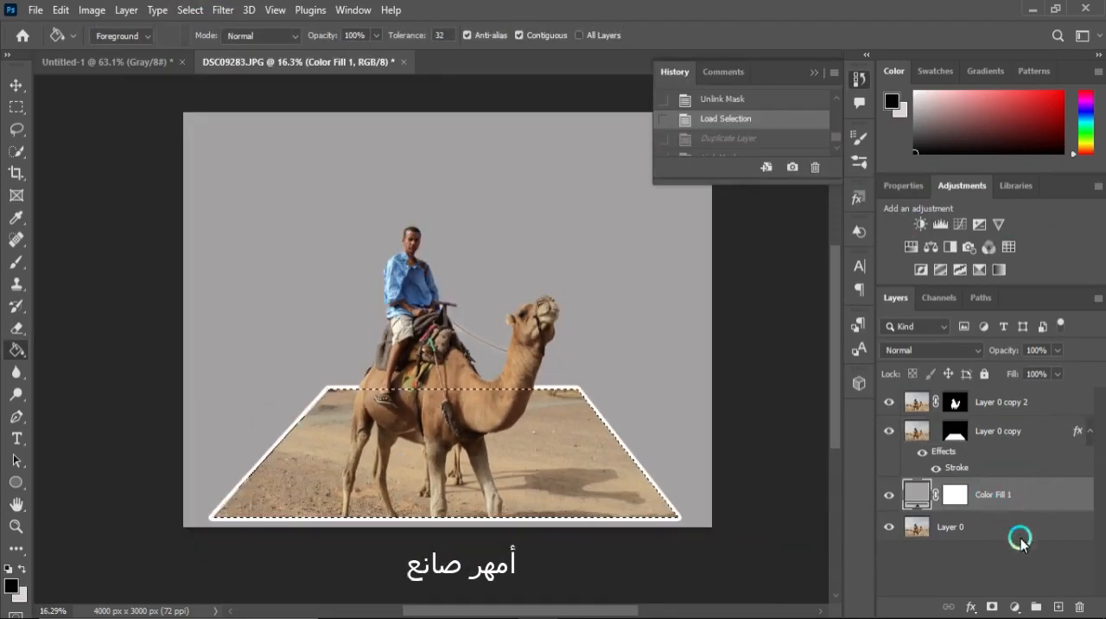
Create a new layer below Layer 0 copy and fill the ground-plane shape on it with black.
{"action": "left_click", "coordinate": [1060, 608]}
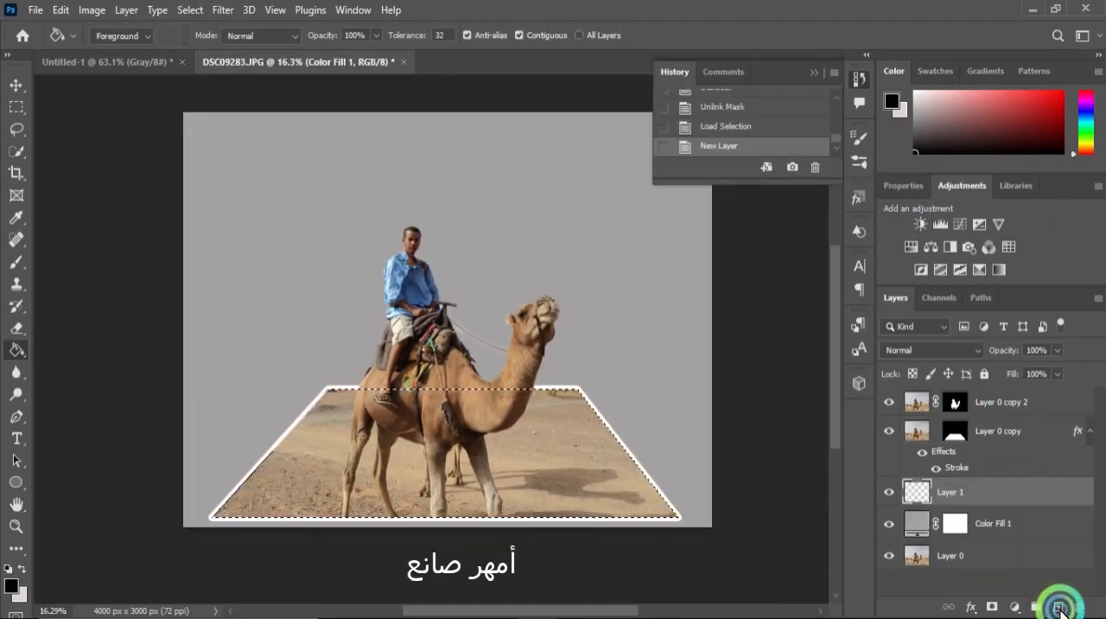
{"action": "left_click", "coordinate": [961, 439]}
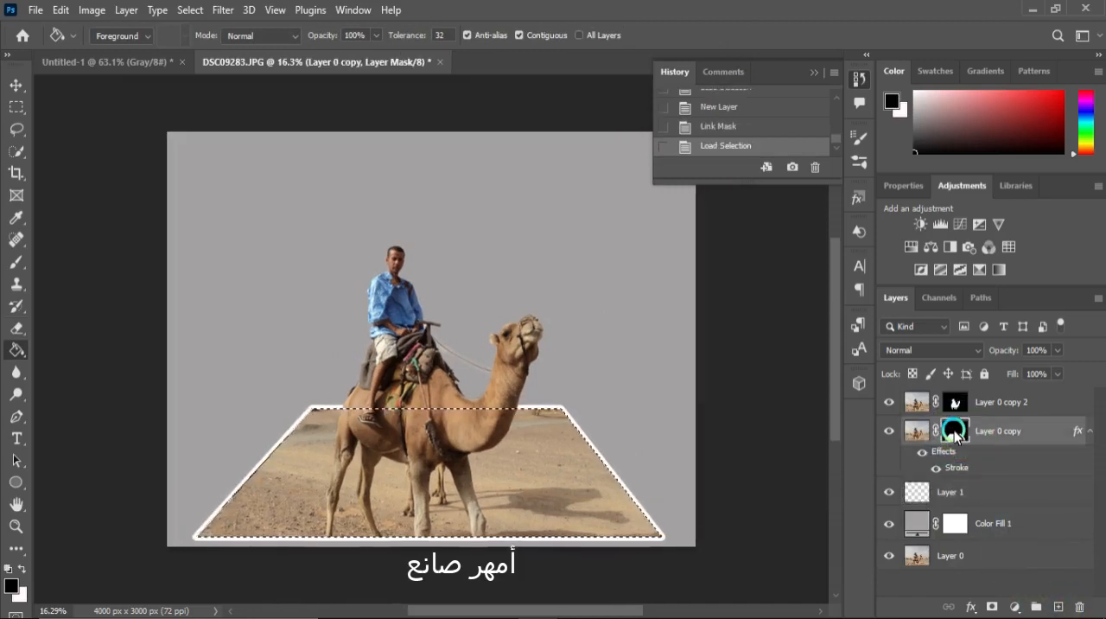
{"action": "left_click", "coordinate": [945, 494]}
{"action": "key", "text": "ctrl+v"}
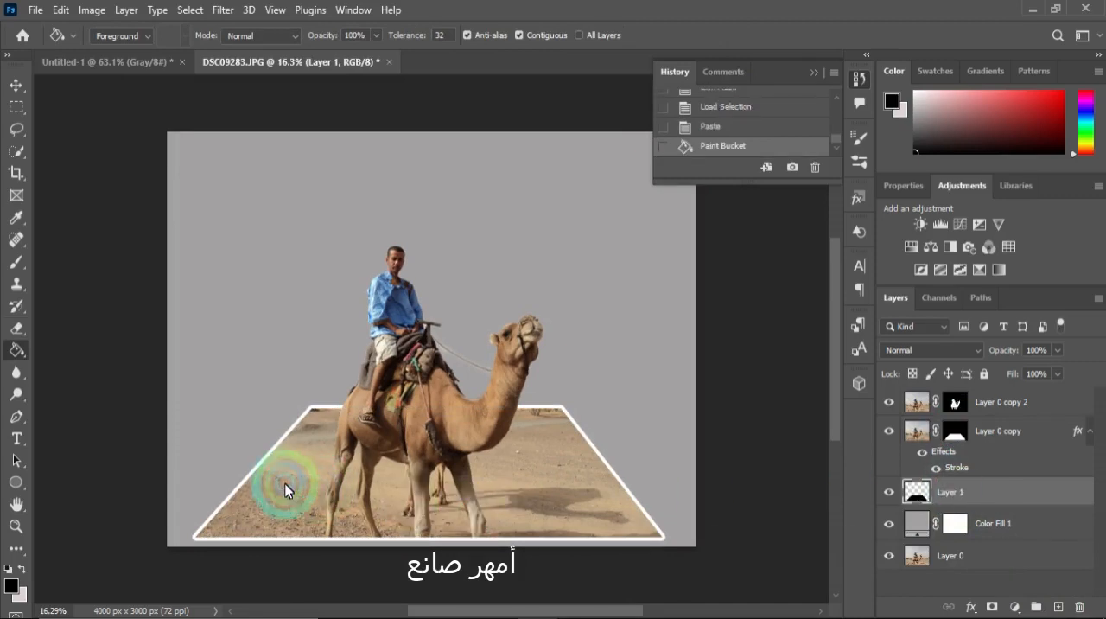
{"action": "left_click", "coordinate": [815, 74]}
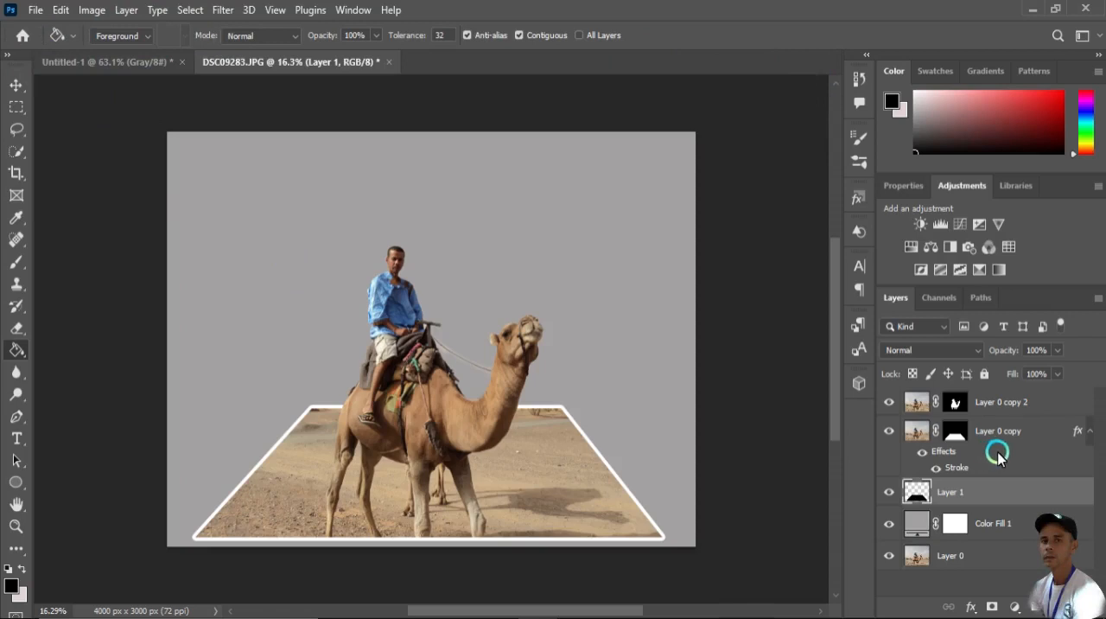
Unlink Layer 0 copy's mask from its layer so the mask can be transformed alone.
{"action": "left_click", "coordinate": [956, 434]}
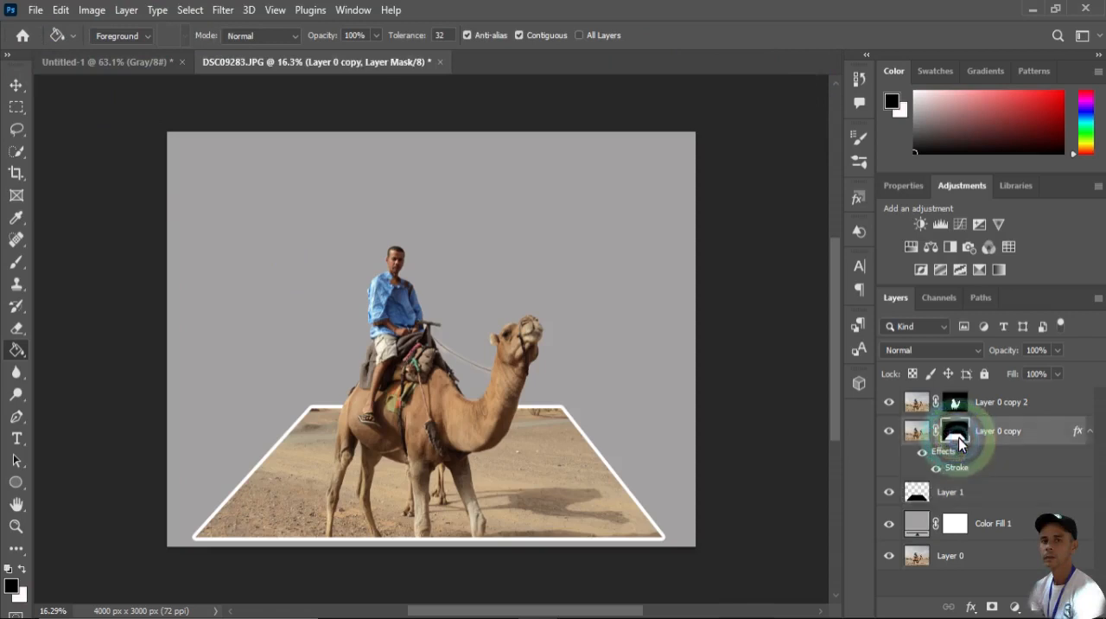
{"action": "left_click", "coordinate": [10, 84]}
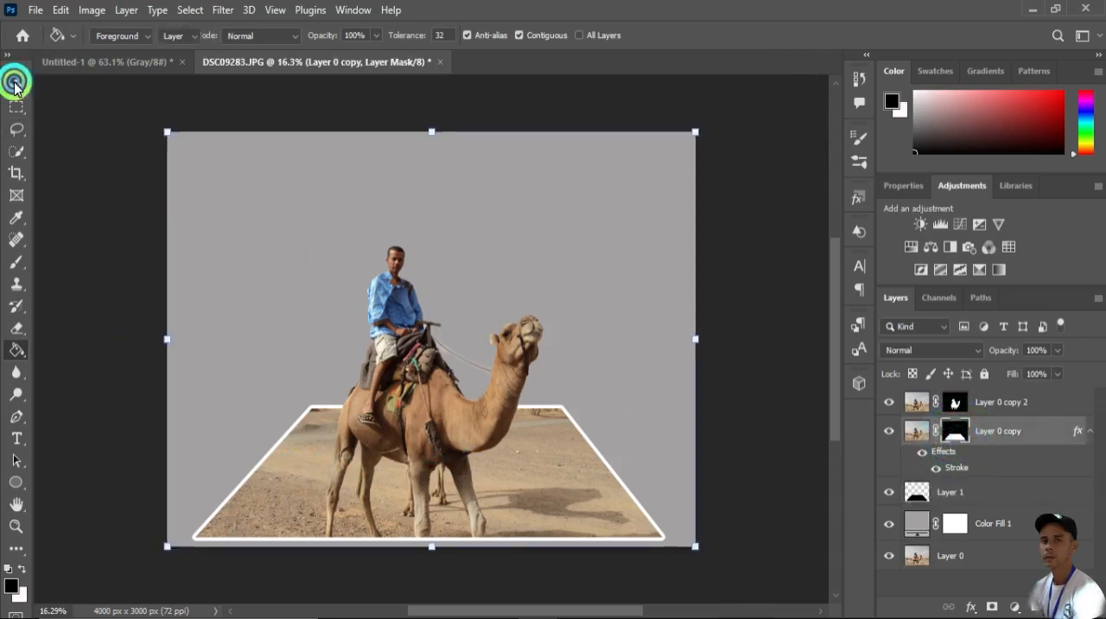
{"action": "left_click", "coordinate": [936, 432]}
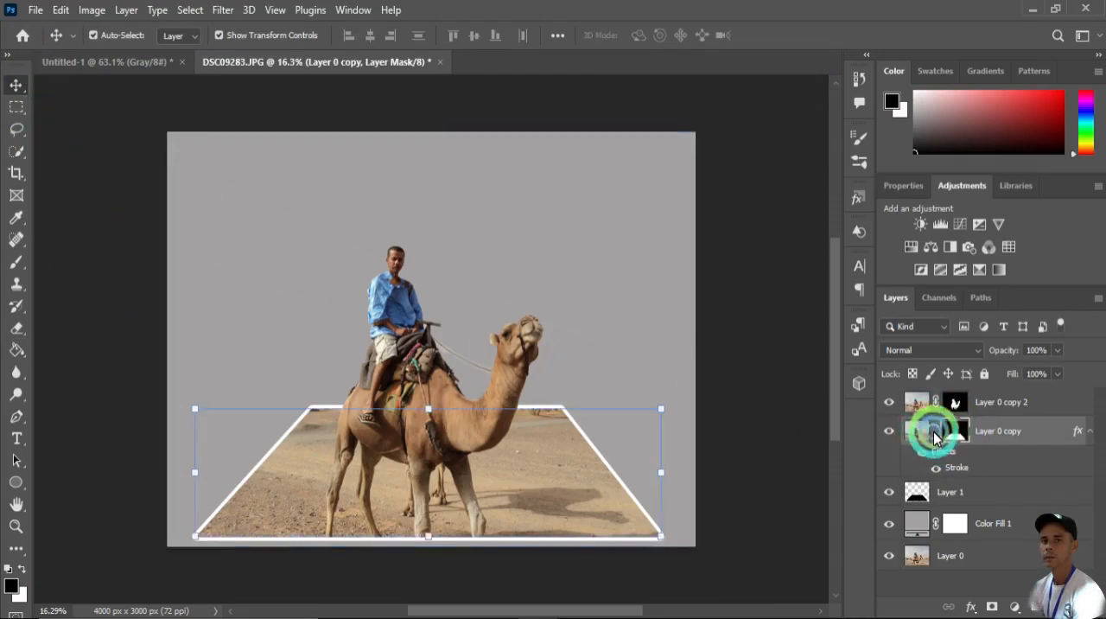
{"action": "right_click", "coordinate": [303, 464]}
{"action": "left_click", "coordinate": [303, 462]}
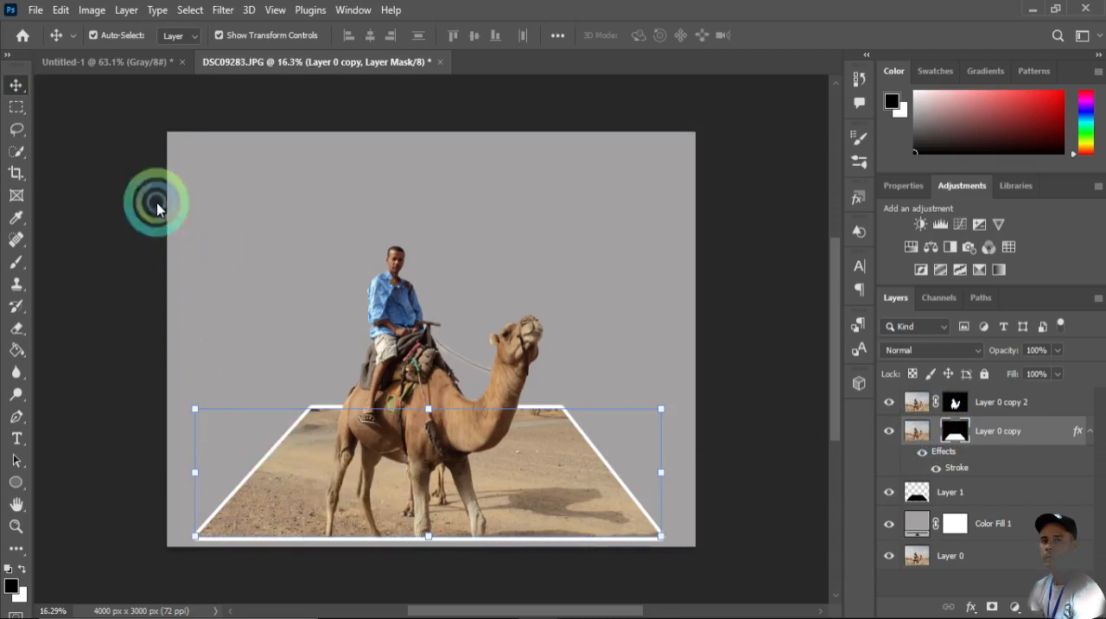
Warp Layer 0 copy's mask, pulling the bottom and top corners upward so the ground plane curls.
{"action": "left_click", "coordinate": [60, 10]}
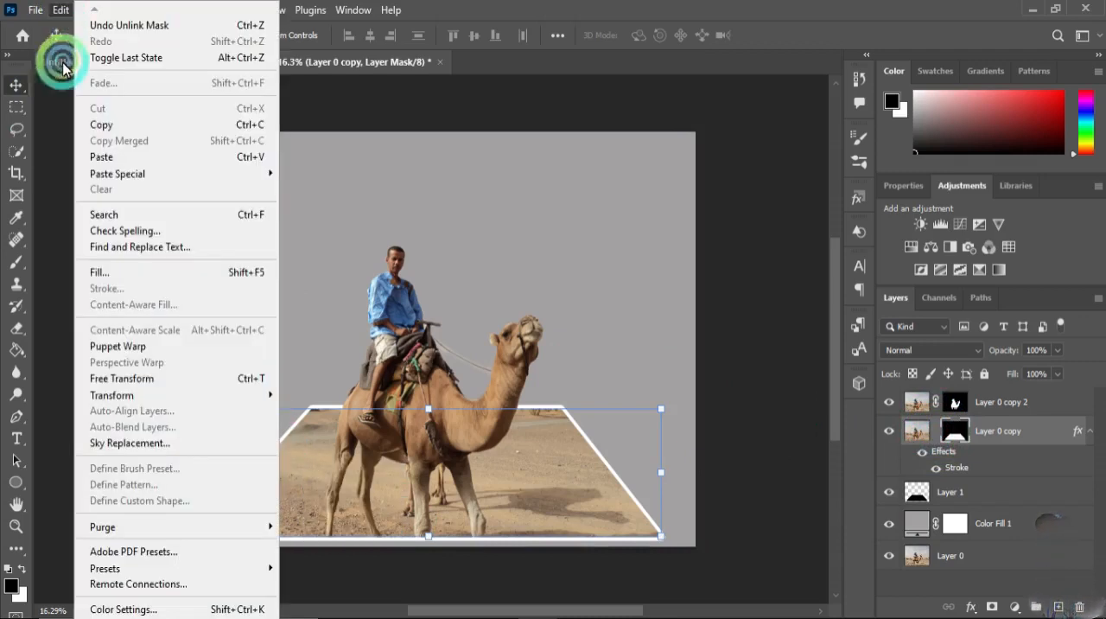
{"action": "mouse_move", "coordinate": [158, 396]}
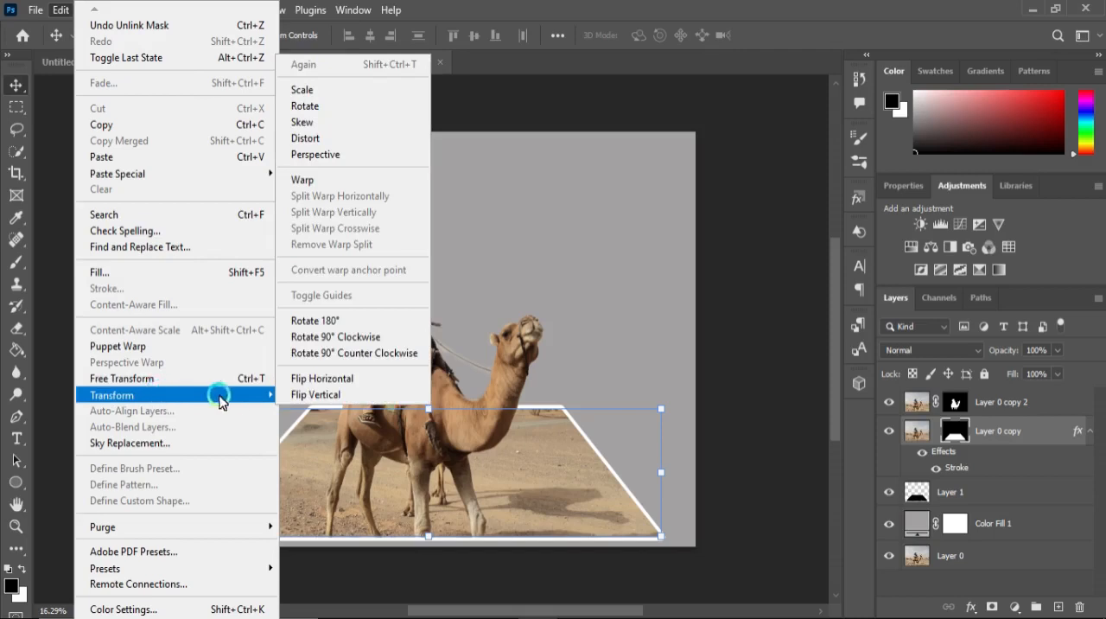
{"action": "left_click", "coordinate": [295, 178]}
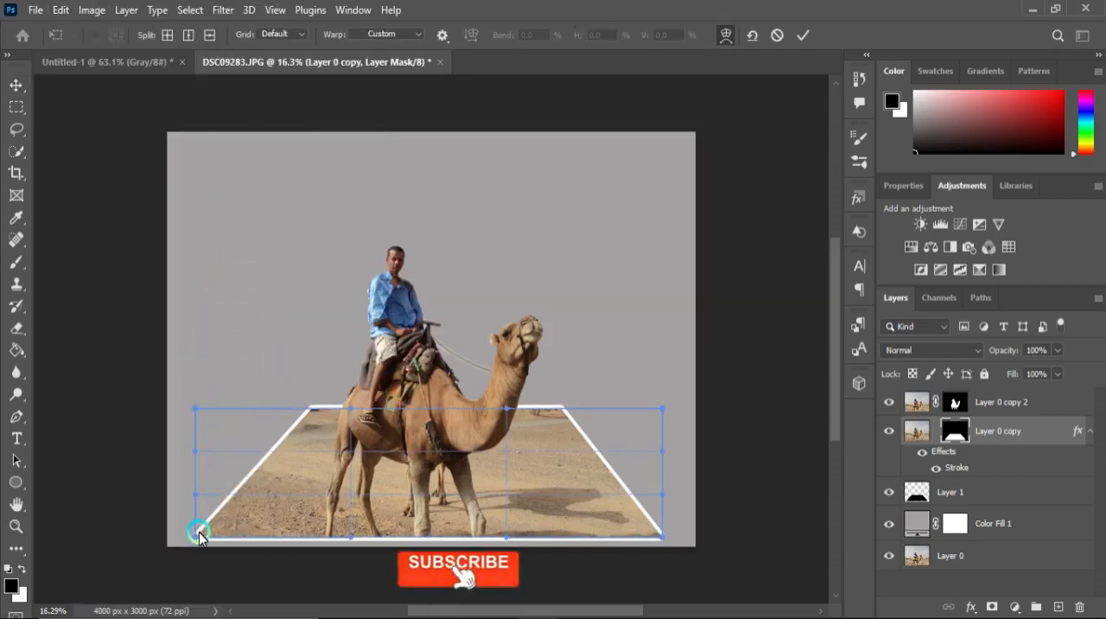
{"action": "left_click_drag", "start_coordinate": [197, 539], "coordinate": [191, 508]}
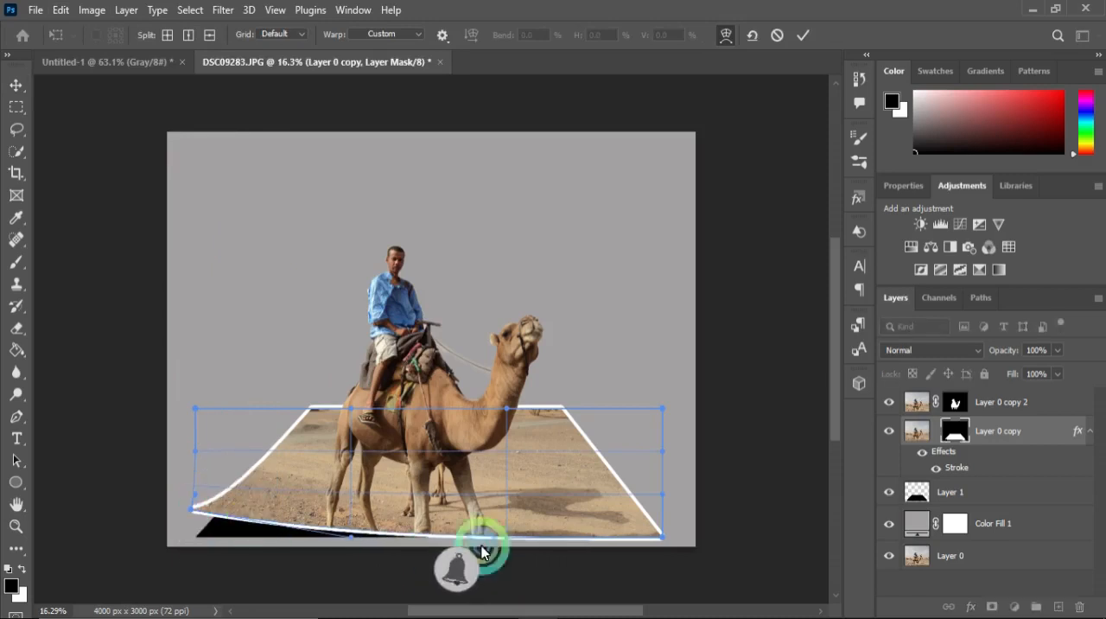
{"action": "left_click_drag", "start_coordinate": [663, 538], "coordinate": [664, 509]}
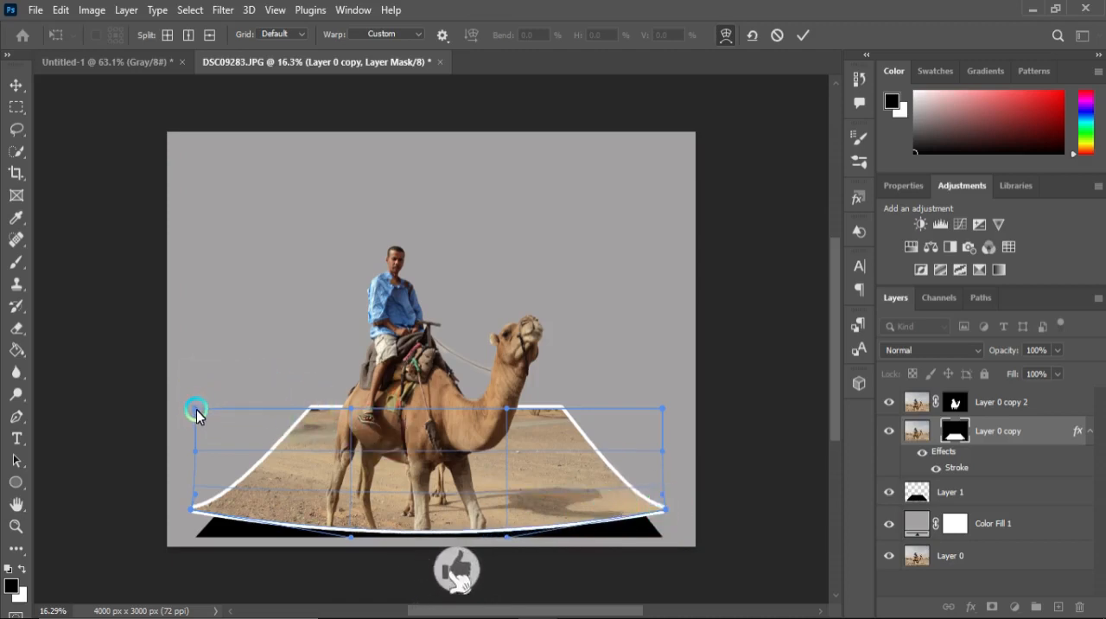
{"action": "left_click_drag", "start_coordinate": [196, 413], "coordinate": [195, 373]}
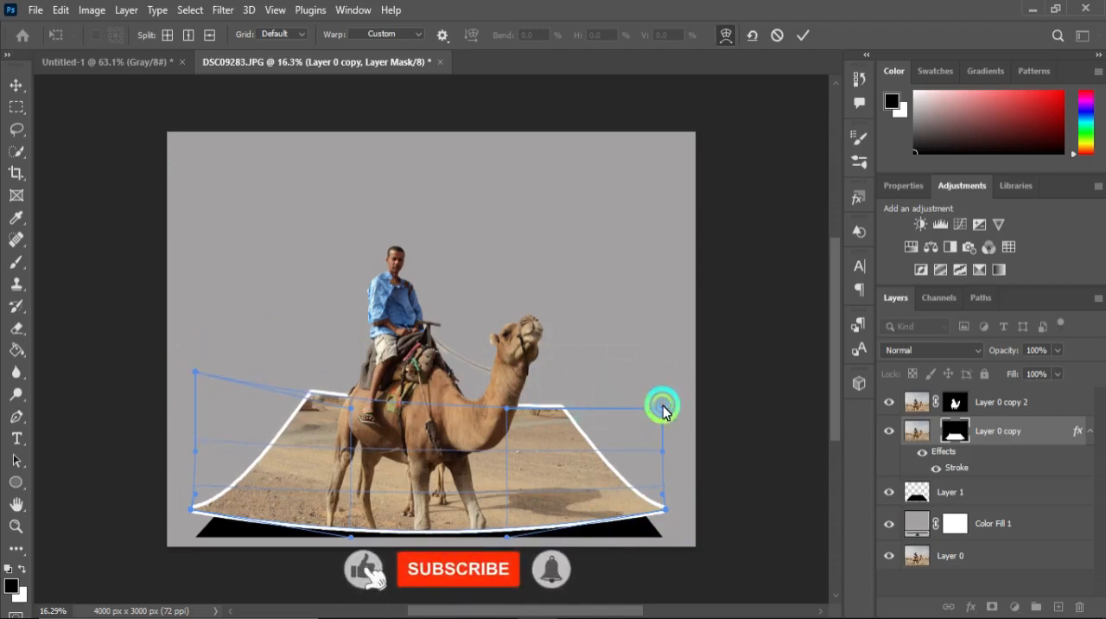
{"action": "left_click_drag", "start_coordinate": [663, 409], "coordinate": [662, 390]}
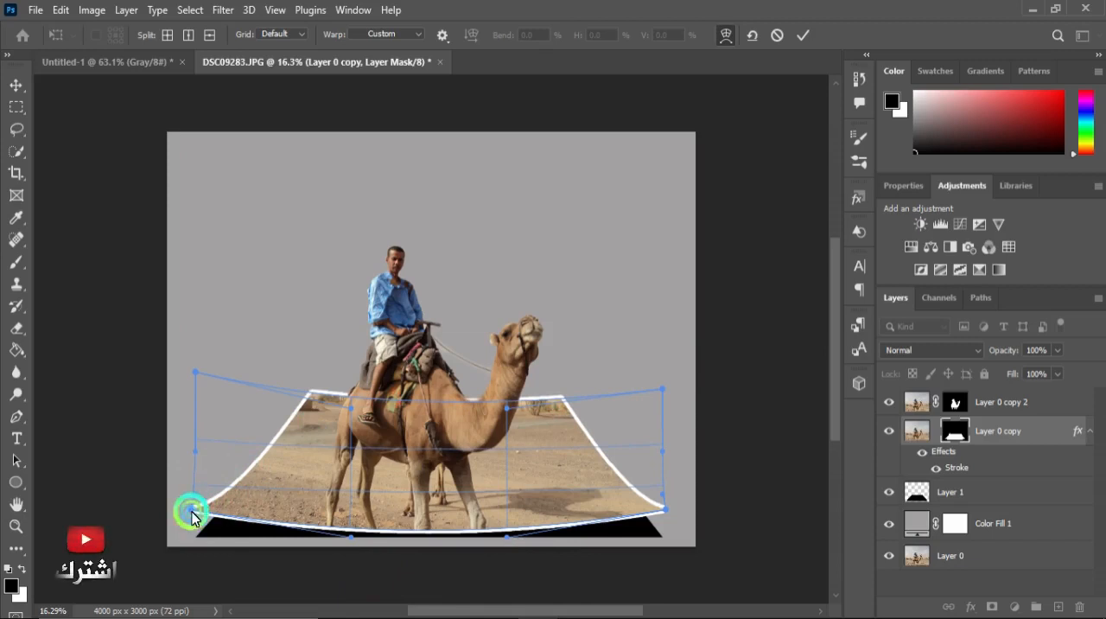
Refine the warp by raising the corner points further and nudging the centre, then commit the transform.
{"action": "left_click_drag", "start_coordinate": [192, 516], "coordinate": [192, 491]}
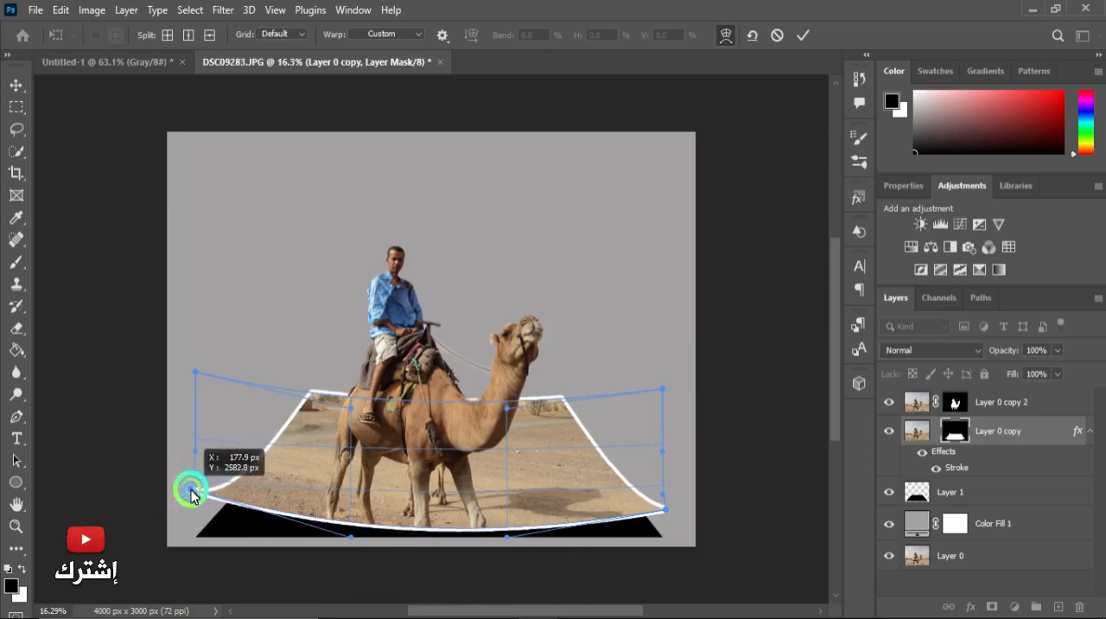
{"action": "left_click_drag", "start_coordinate": [191, 490], "coordinate": [191, 489]}
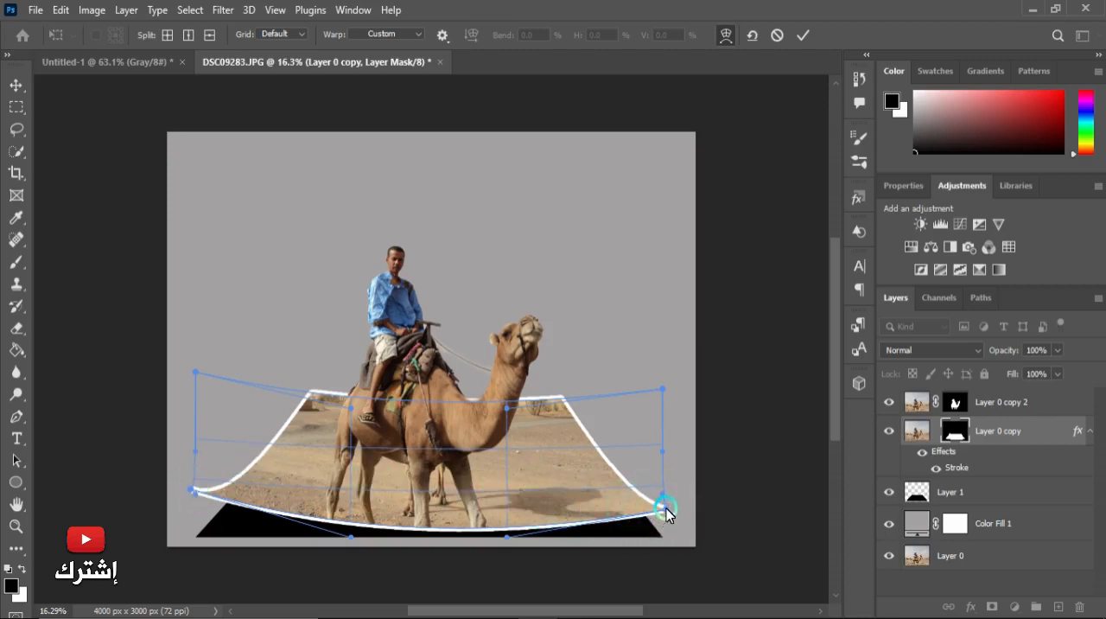
{"action": "left_click_drag", "start_coordinate": [667, 507], "coordinate": [664, 492]}
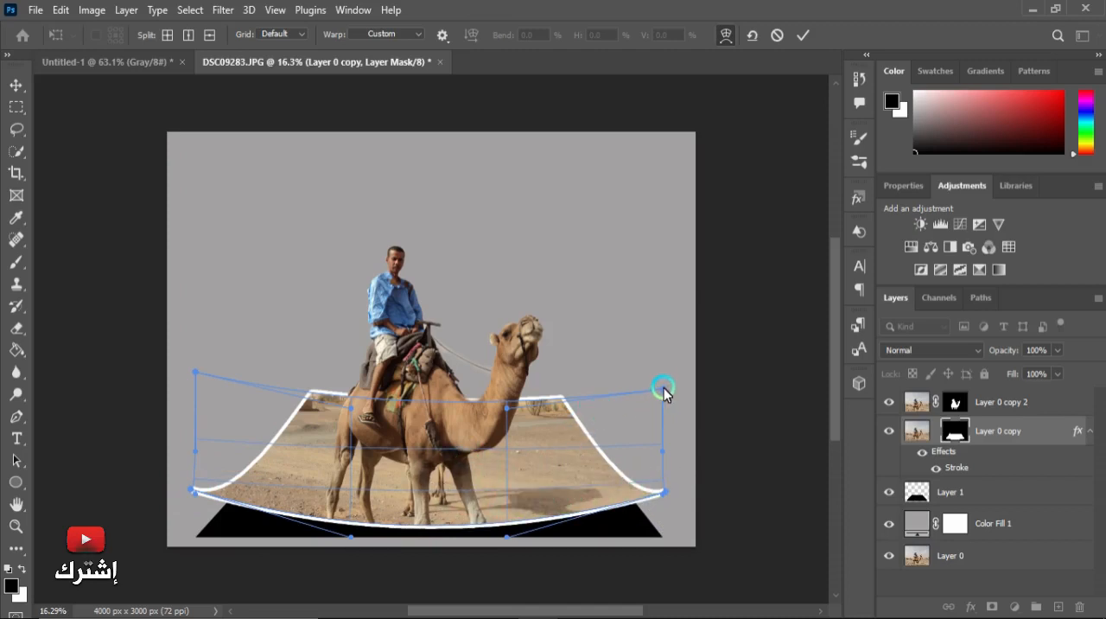
{"action": "left_click_drag", "start_coordinate": [663, 388], "coordinate": [663, 379]}
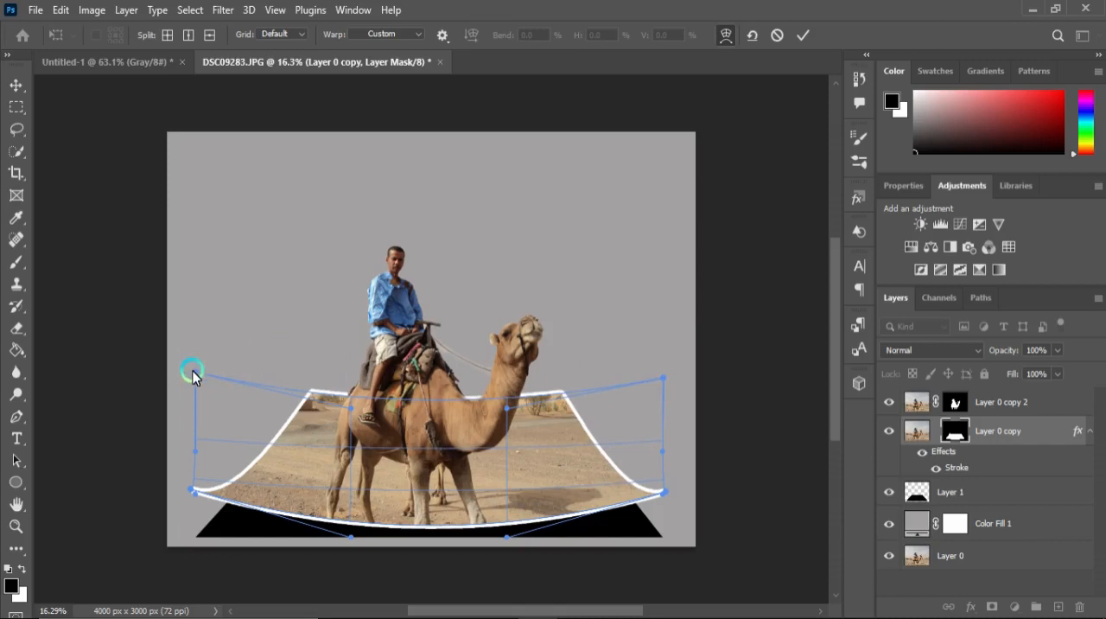
{"action": "mouse_move", "coordinate": [193, 375]}
{"action": "left_mouse_down"}
{"action": "mouse_move", "coordinate": [207, 366]}
{"action": "mouse_move", "coordinate": [191, 359]}
{"action": "left_mouse_up"}
{"action": "left_click_drag", "start_coordinate": [421, 423], "coordinate": [423, 416]}
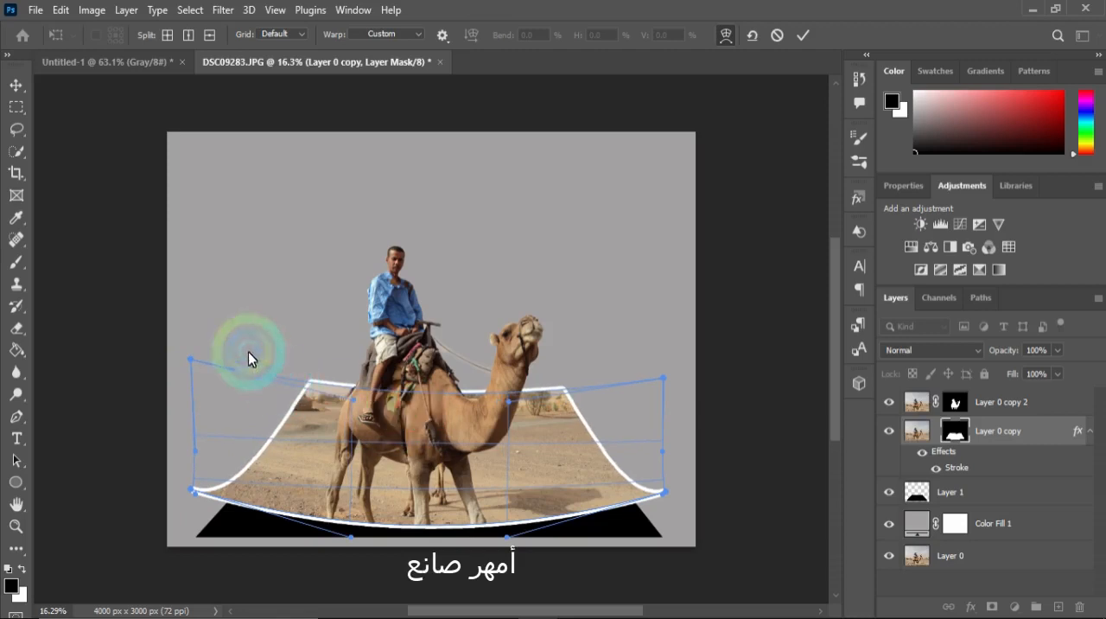
{"action": "left_click", "coordinate": [801, 37]}
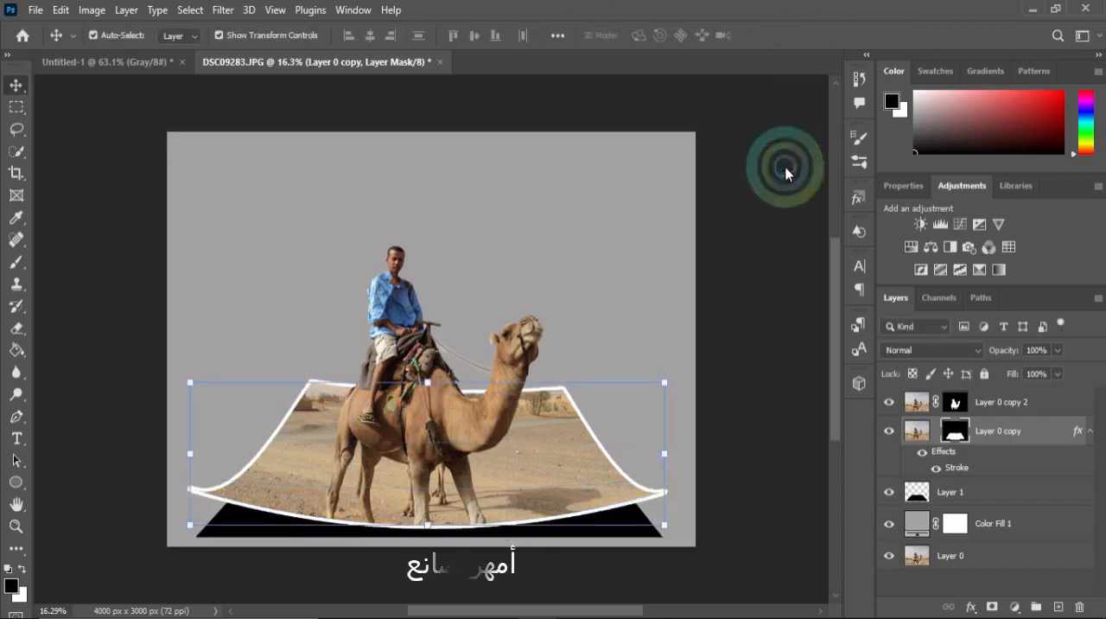
Apply a Gaussian Blur with a radius of 48.4 pixels to the black shadow on Layer 1.
{"action": "left_click", "coordinate": [958, 495]}
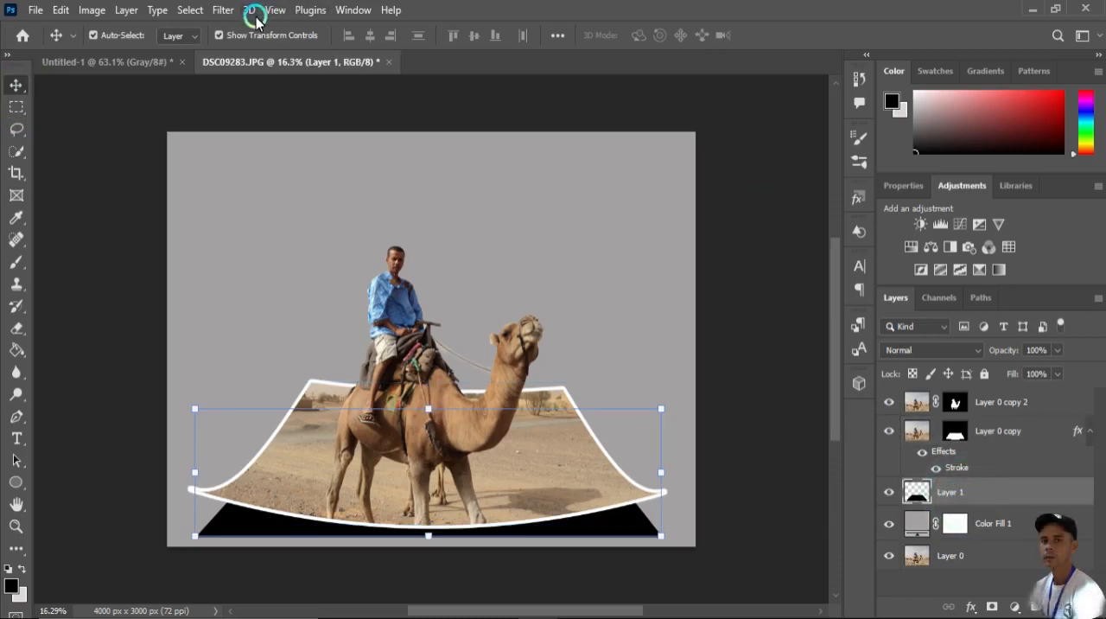
{"action": "left_click", "coordinate": [224, 12]}
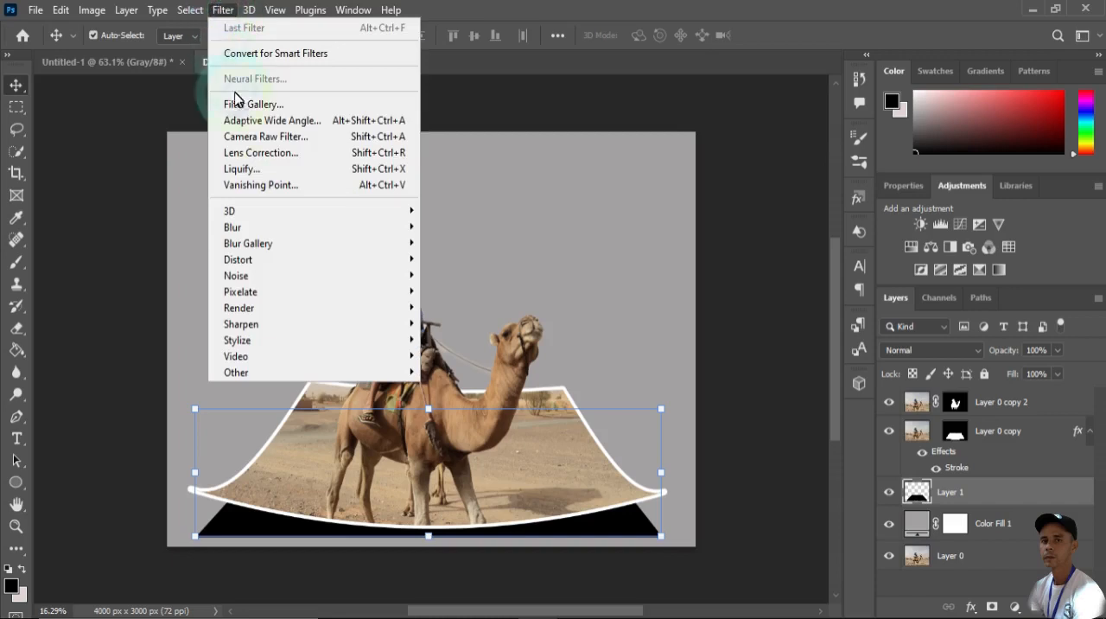
{"action": "left_click", "coordinate": [279, 226]}
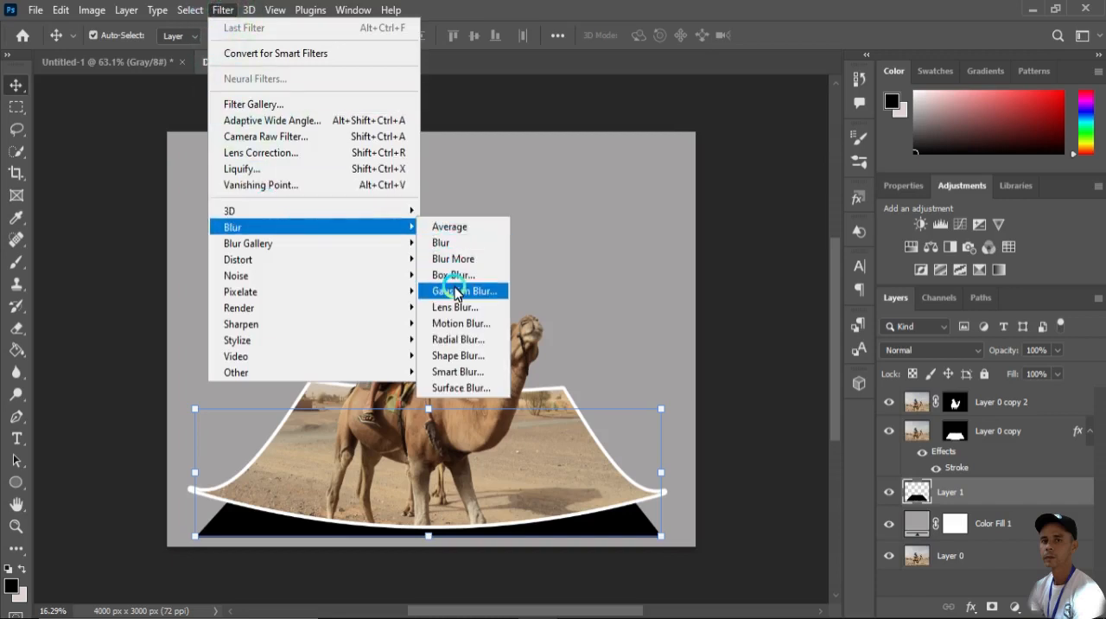
{"action": "left_click", "coordinate": [456, 291]}
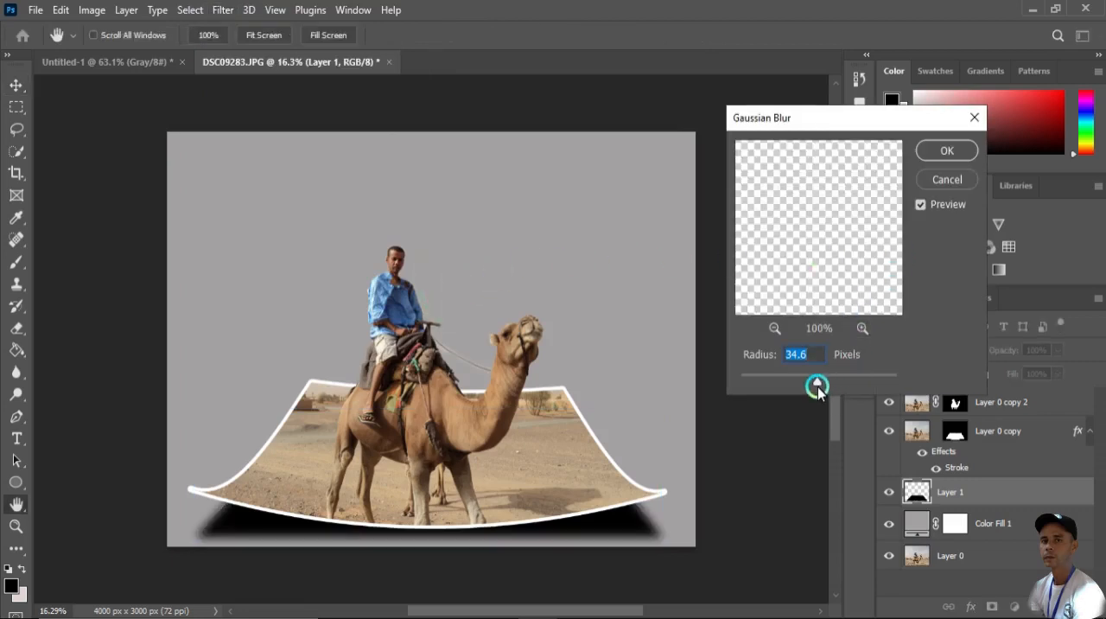
{"action": "left_click", "coordinate": [771, 328]}
{"action": "left_click", "coordinate": [772, 329]}
{"action": "left_click", "coordinate": [772, 329]}
{"action": "left_click", "coordinate": [771, 329]}
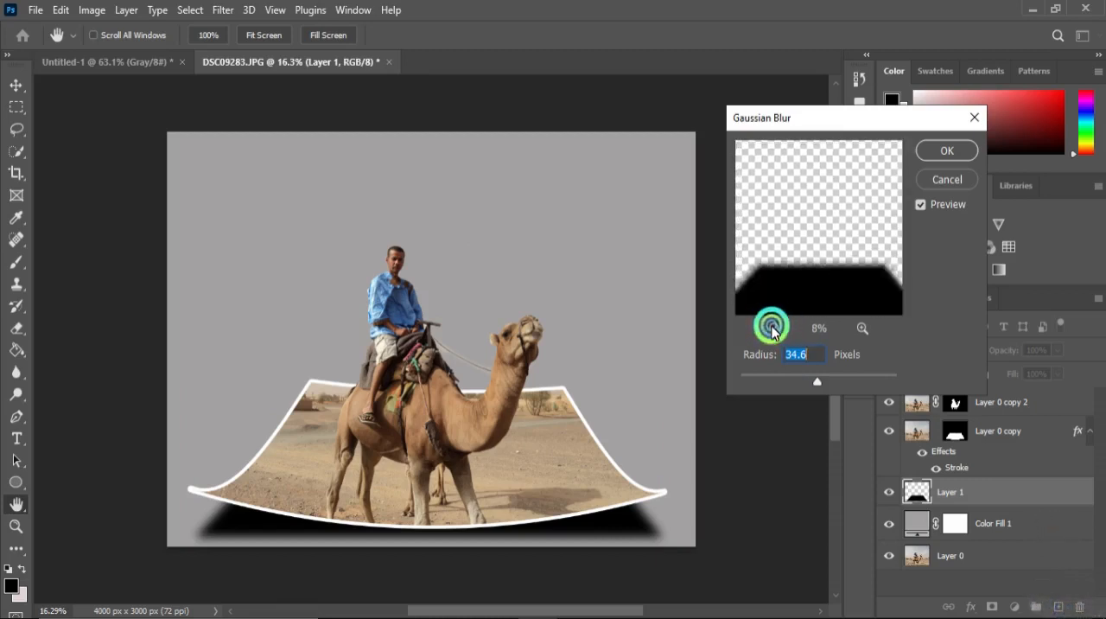
{"action": "left_click", "coordinate": [771, 329]}
{"action": "left_click", "coordinate": [772, 328]}
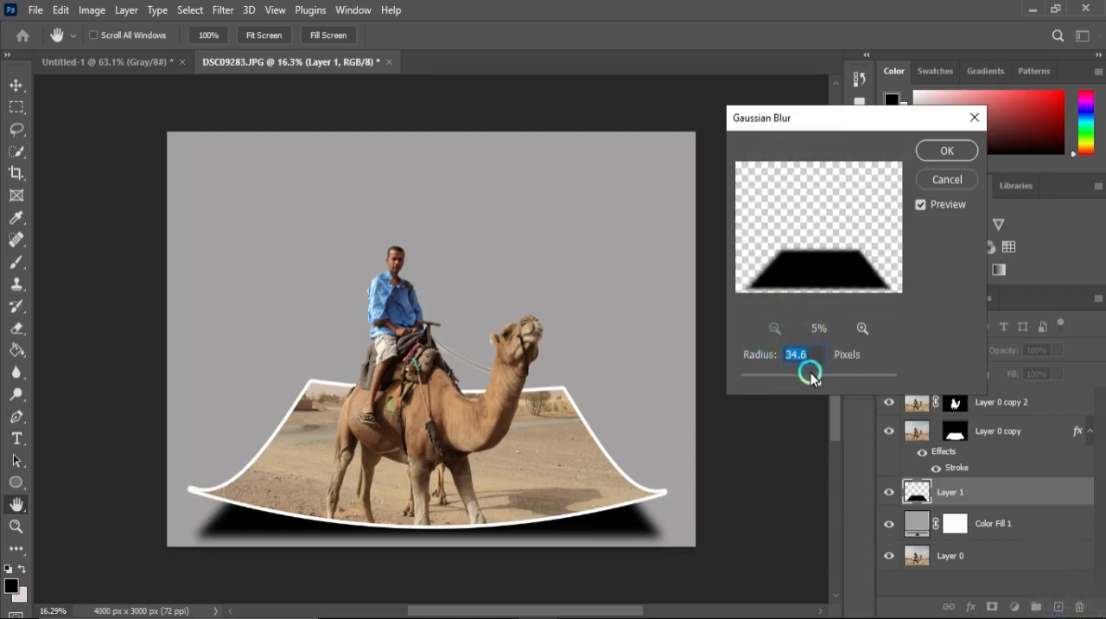
{"action": "left_click_drag", "start_coordinate": [815, 386], "coordinate": [832, 382]}
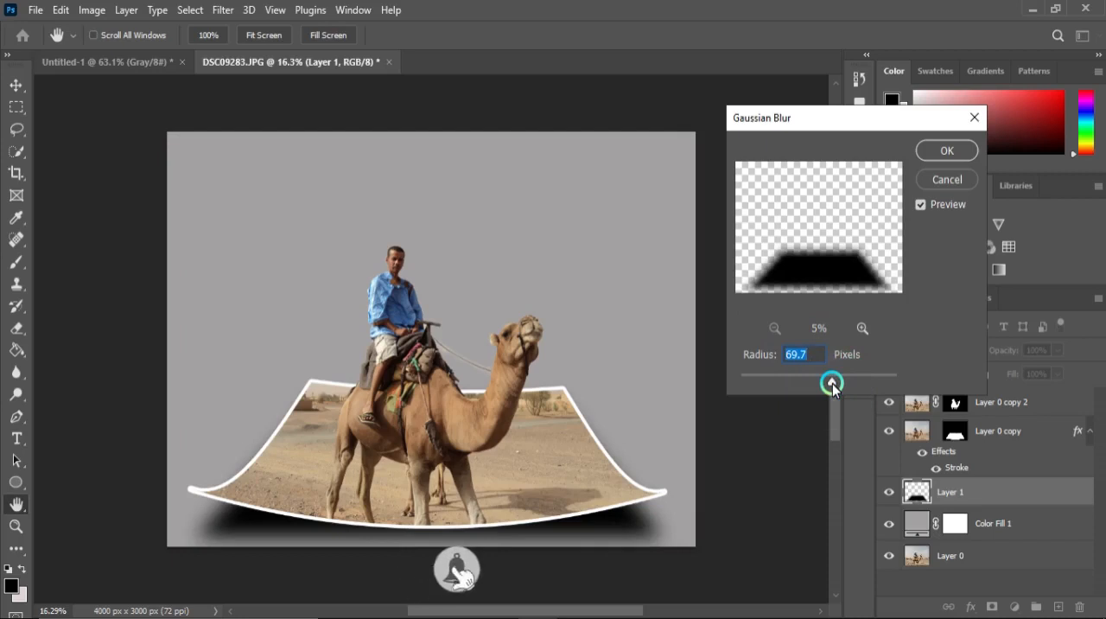
{"action": "left_click_drag", "start_coordinate": [833, 386], "coordinate": [826, 387]}
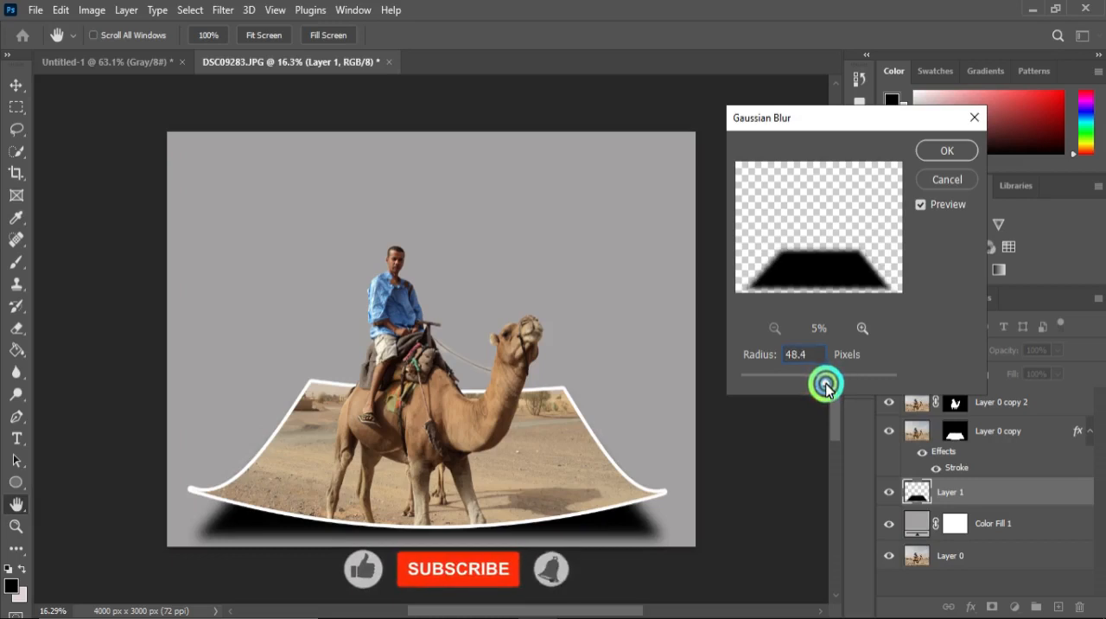